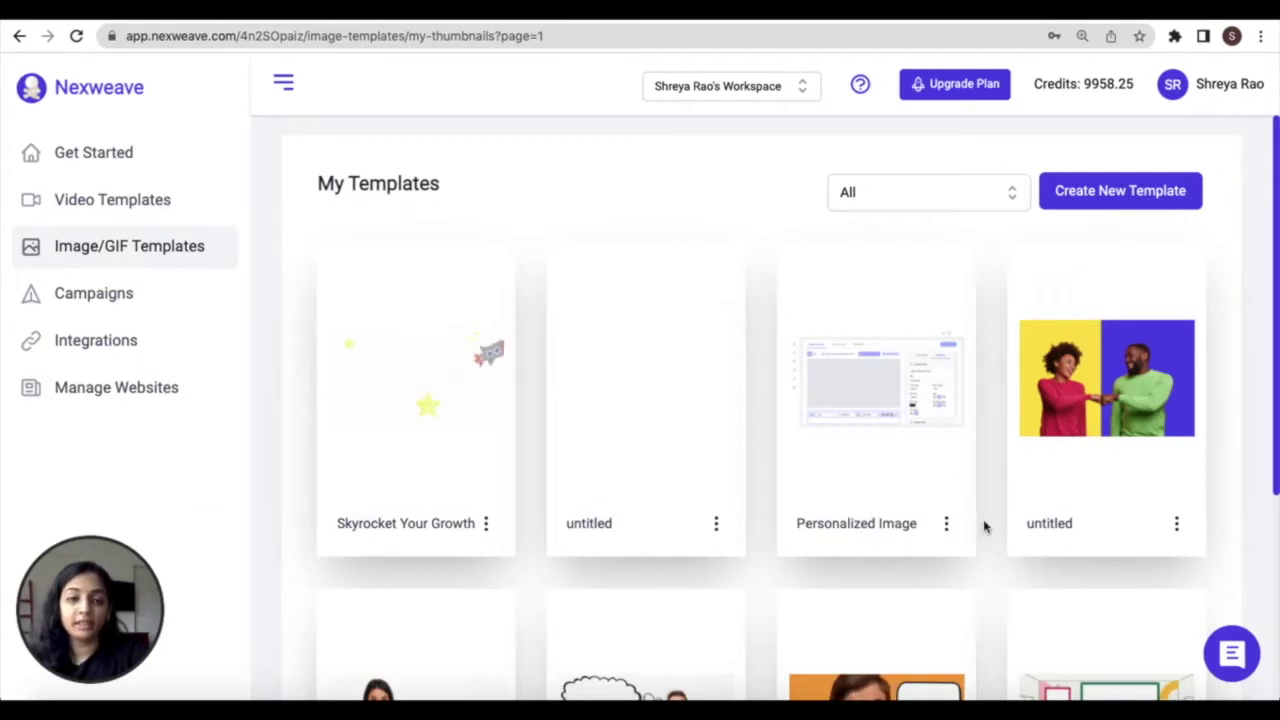
Start a new image template and cancel the background-image upload, leaving the canvas choices open.
click(947, 526)
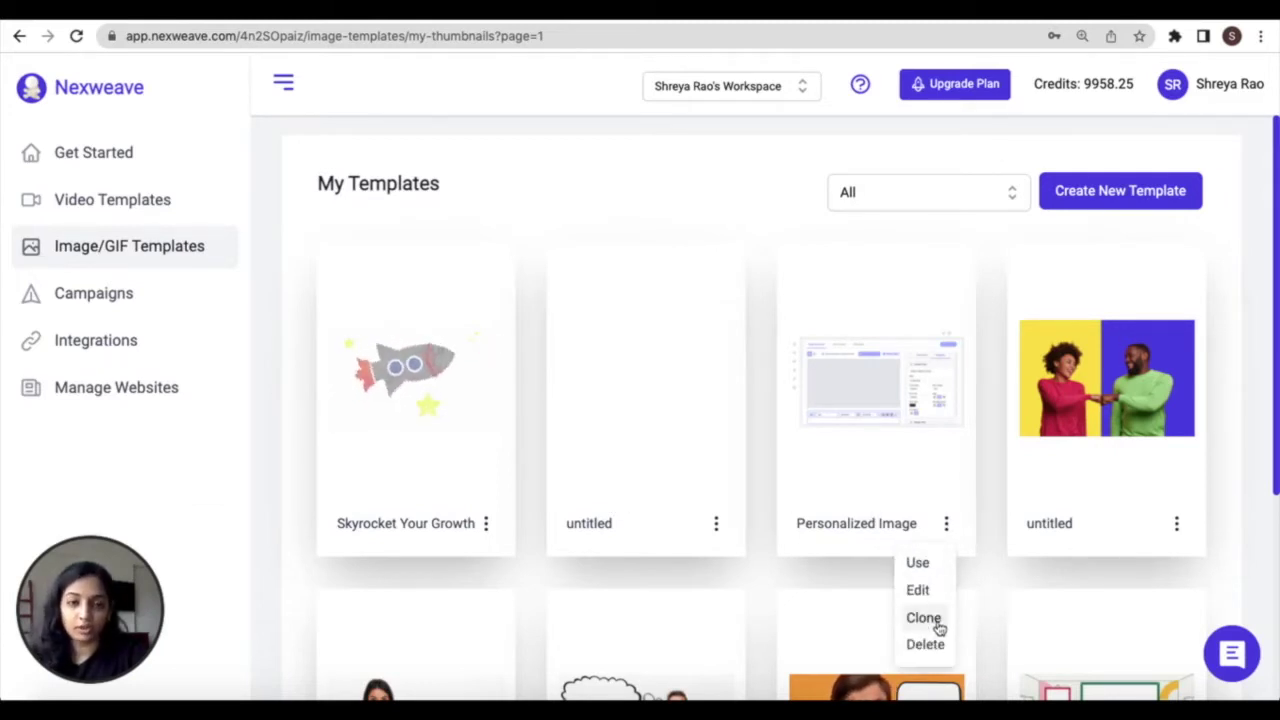
click(844, 588)
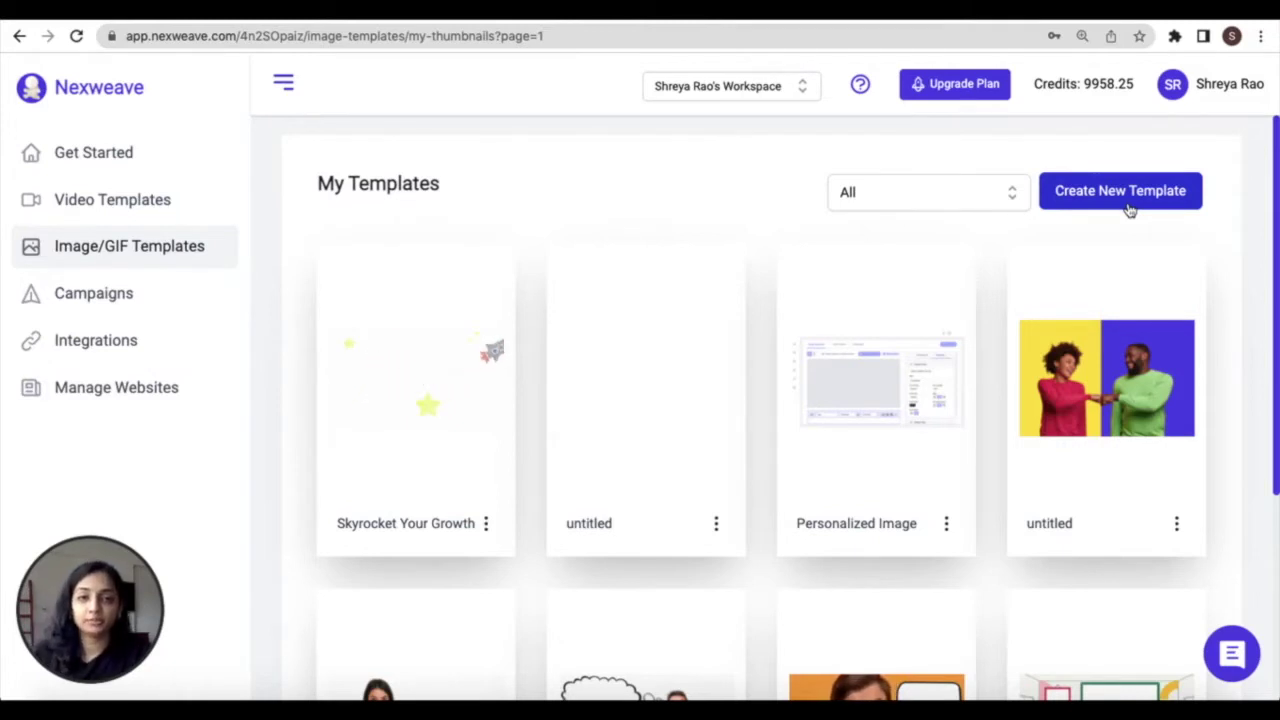
mouse_move(166, 249)
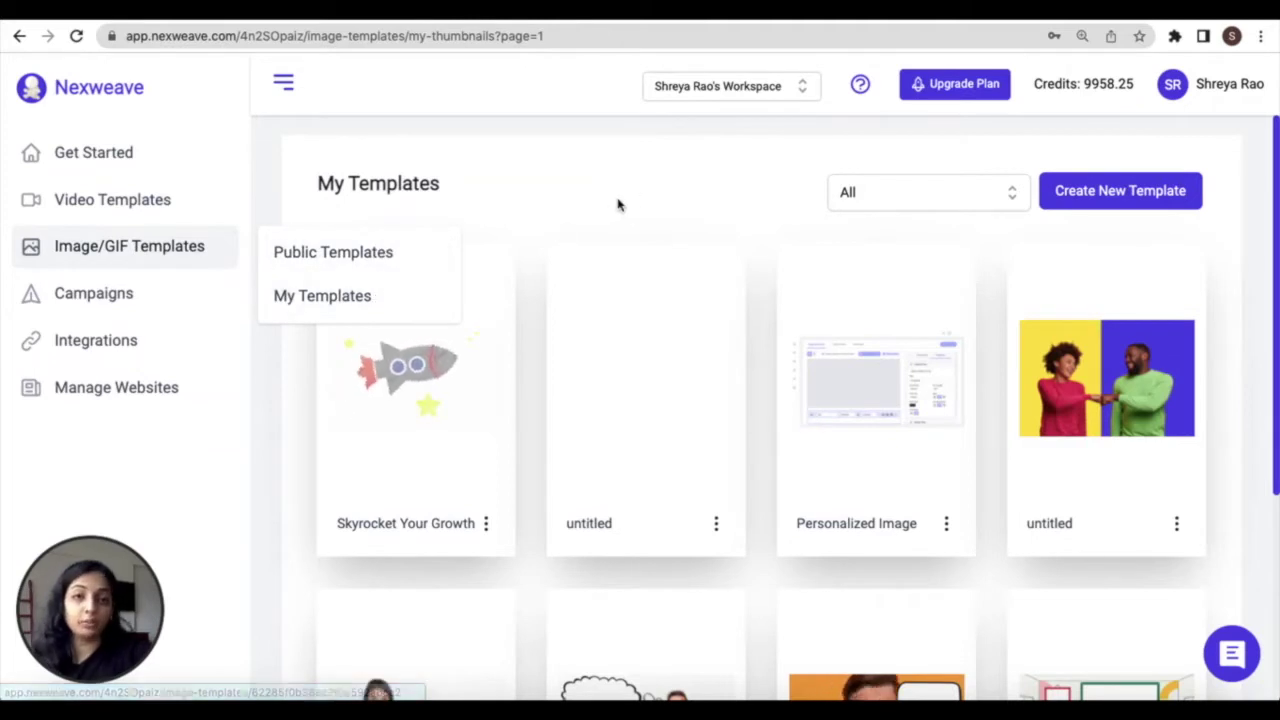
click(1127, 200)
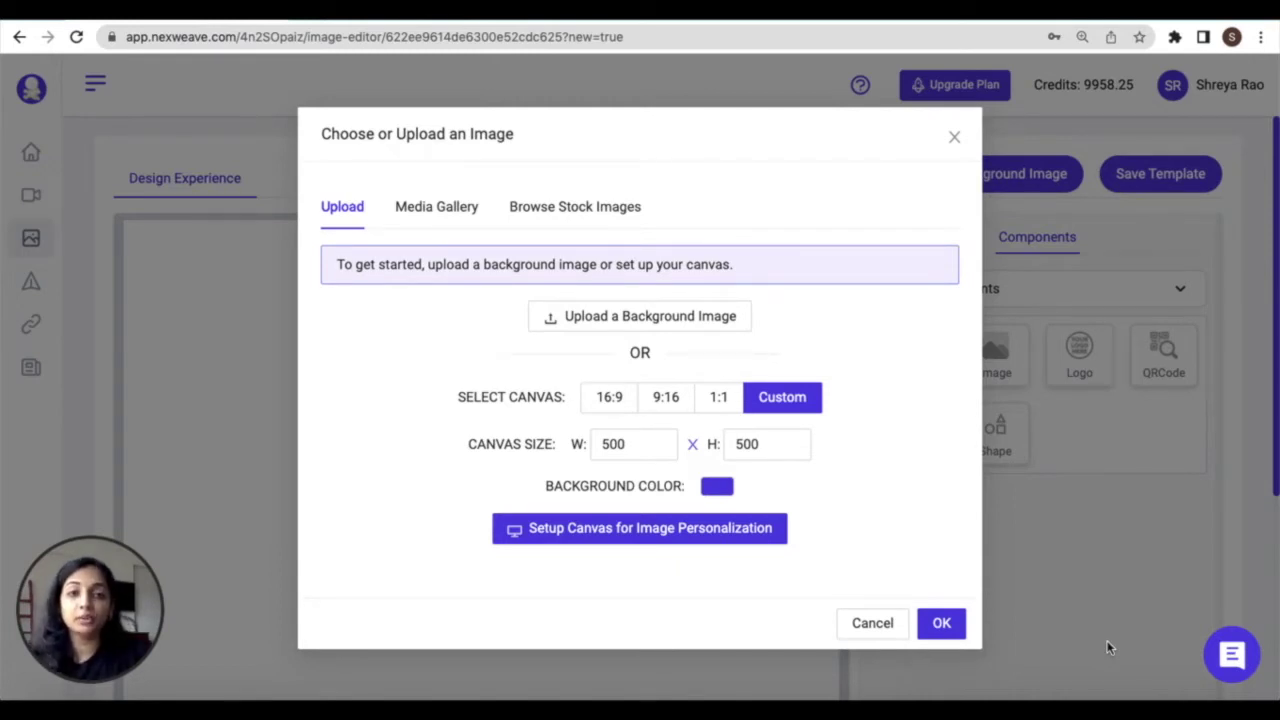
click(676, 321)
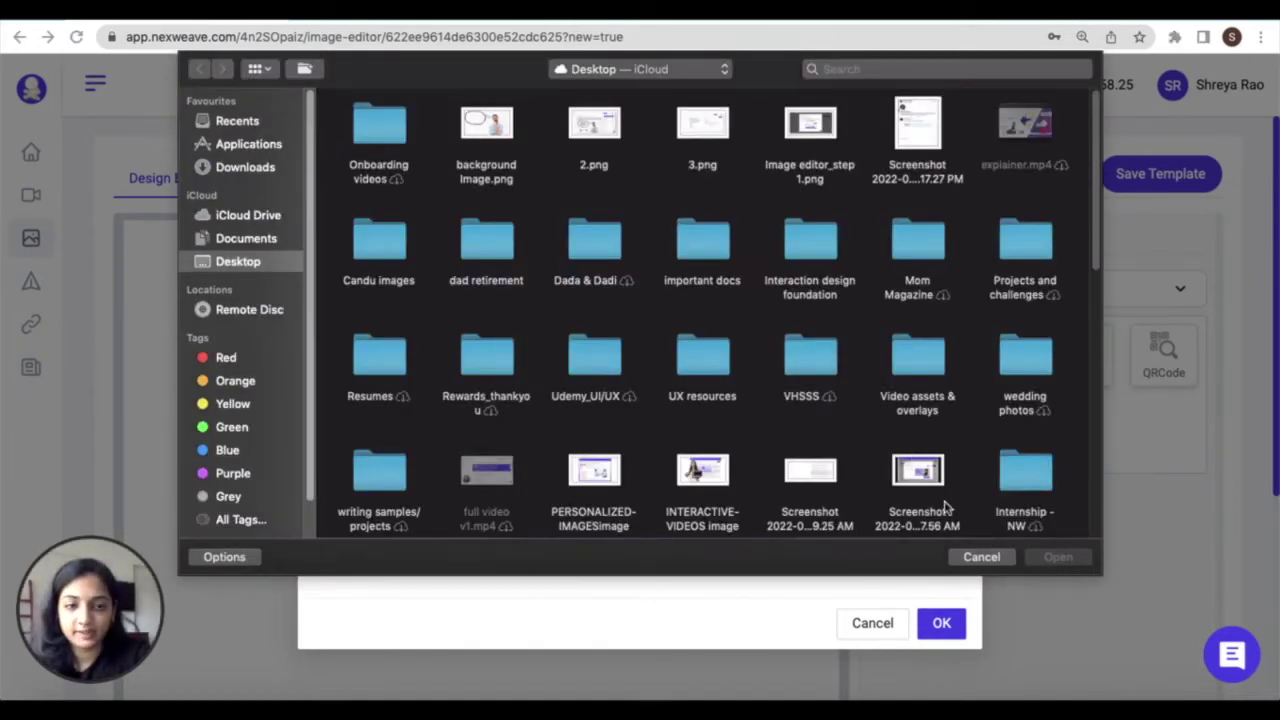
click(980, 557)
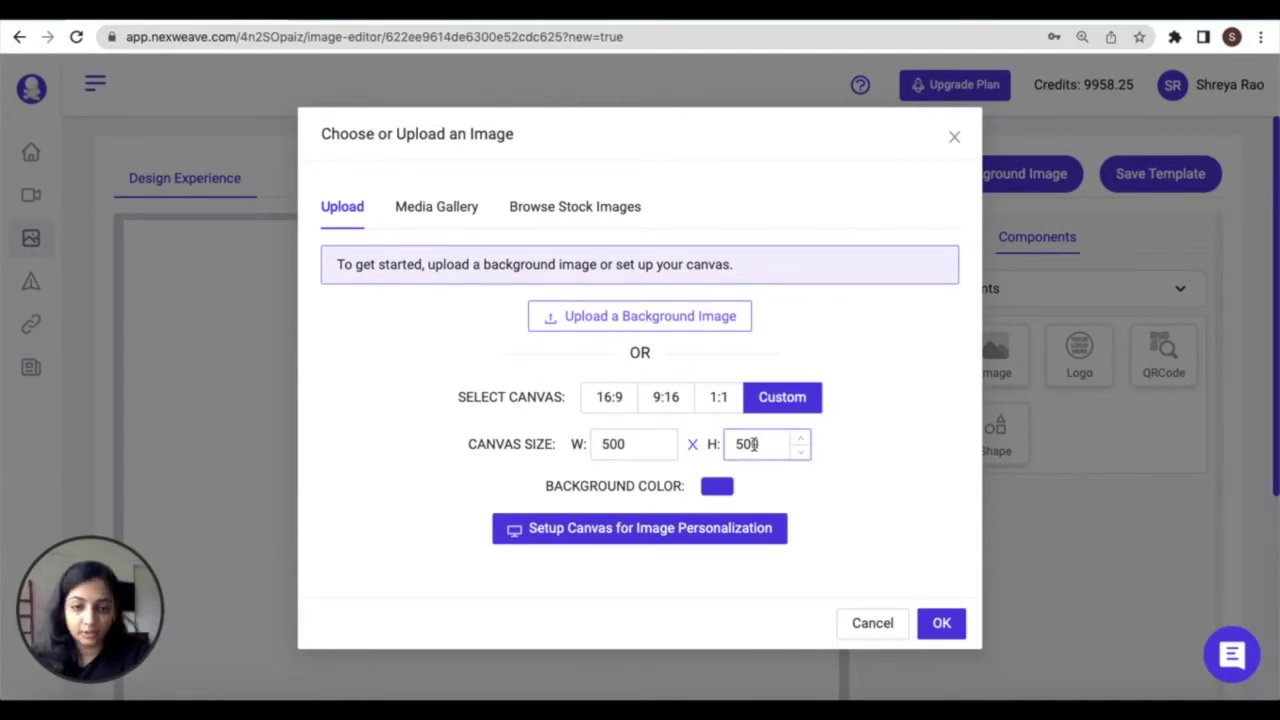
Give the Custom 500 × 500 canvas a dark green background and create it.
click(719, 488)
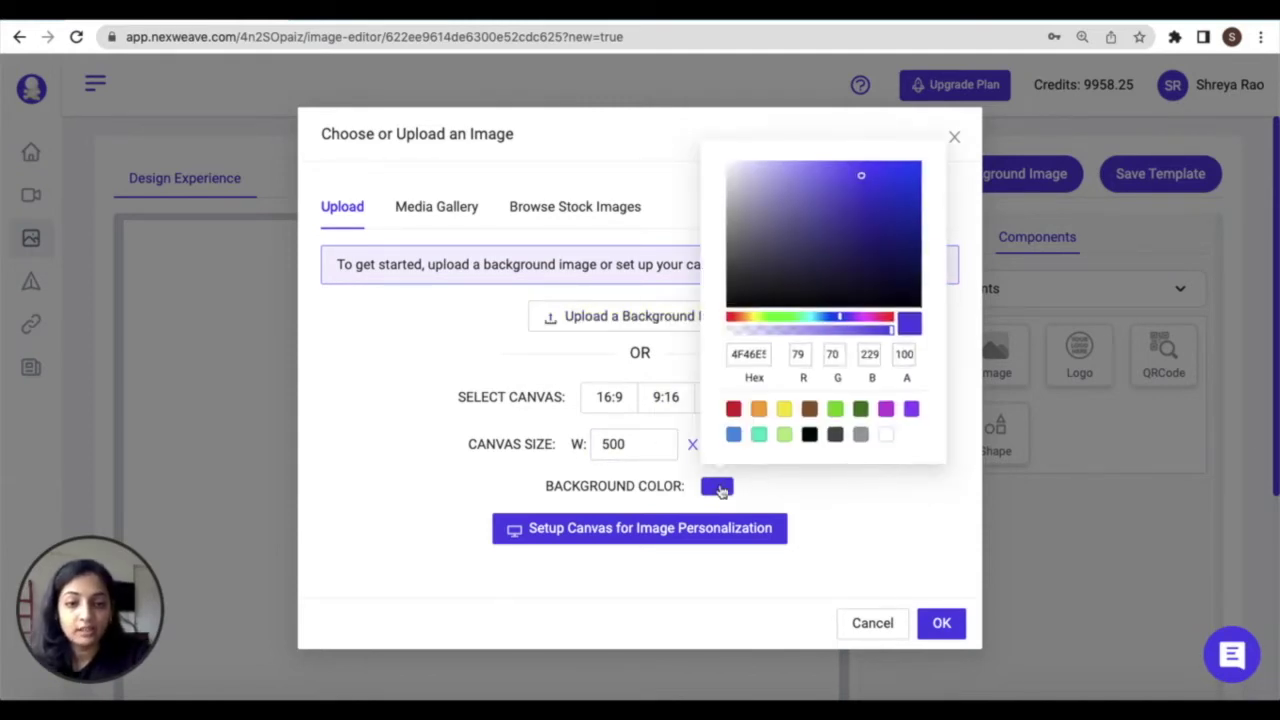
click(860, 408)
click(845, 511)
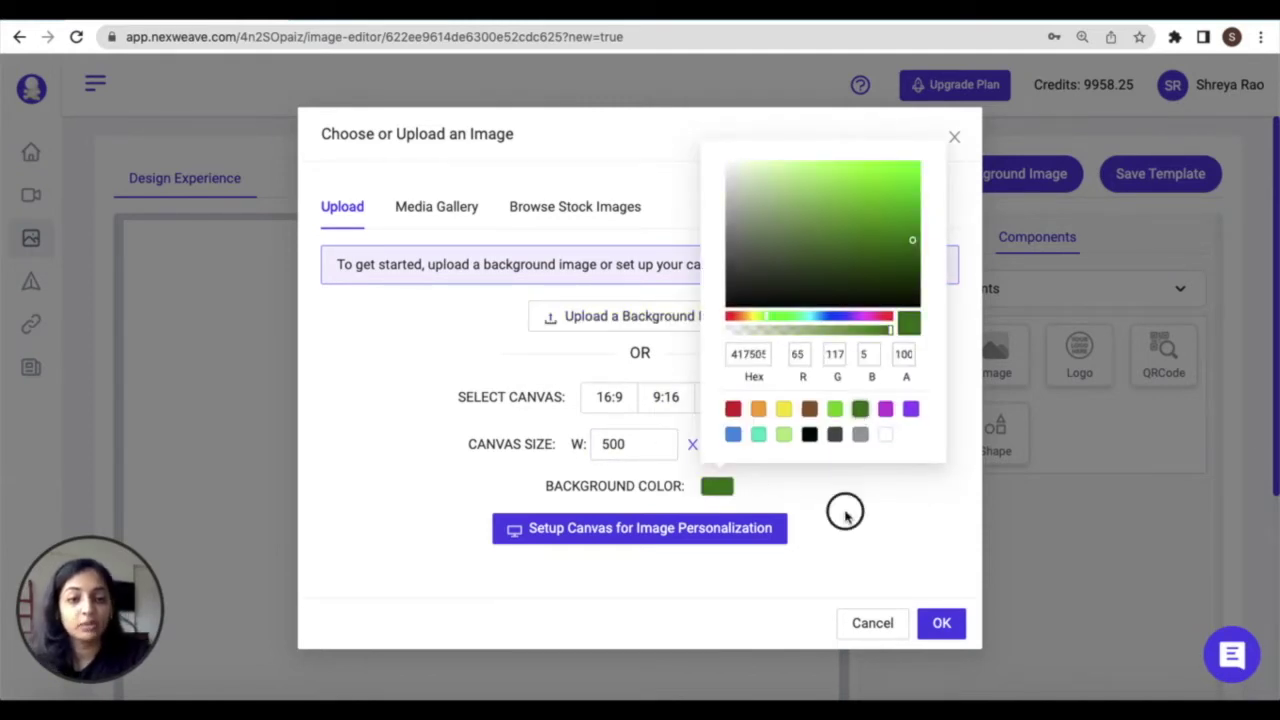
click(583, 537)
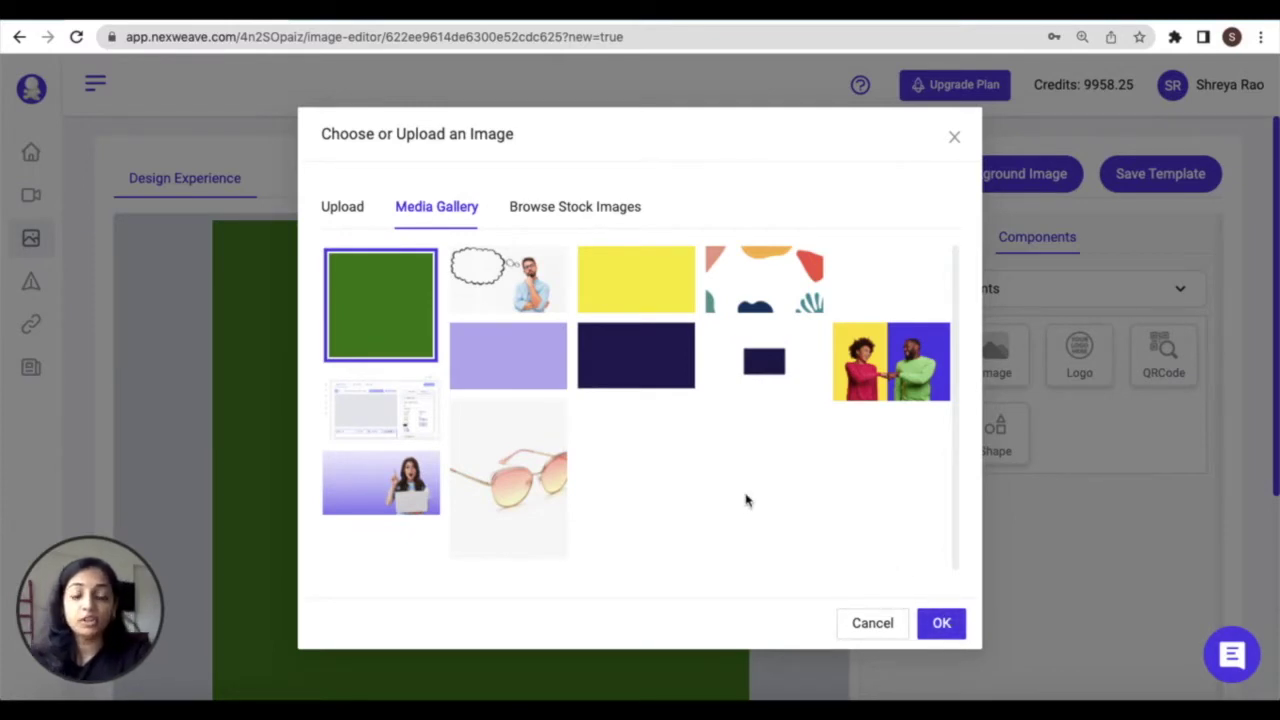
After browsing gallery and Unsplash stock images, confirm the thought-bubble image as background.
click(487, 281)
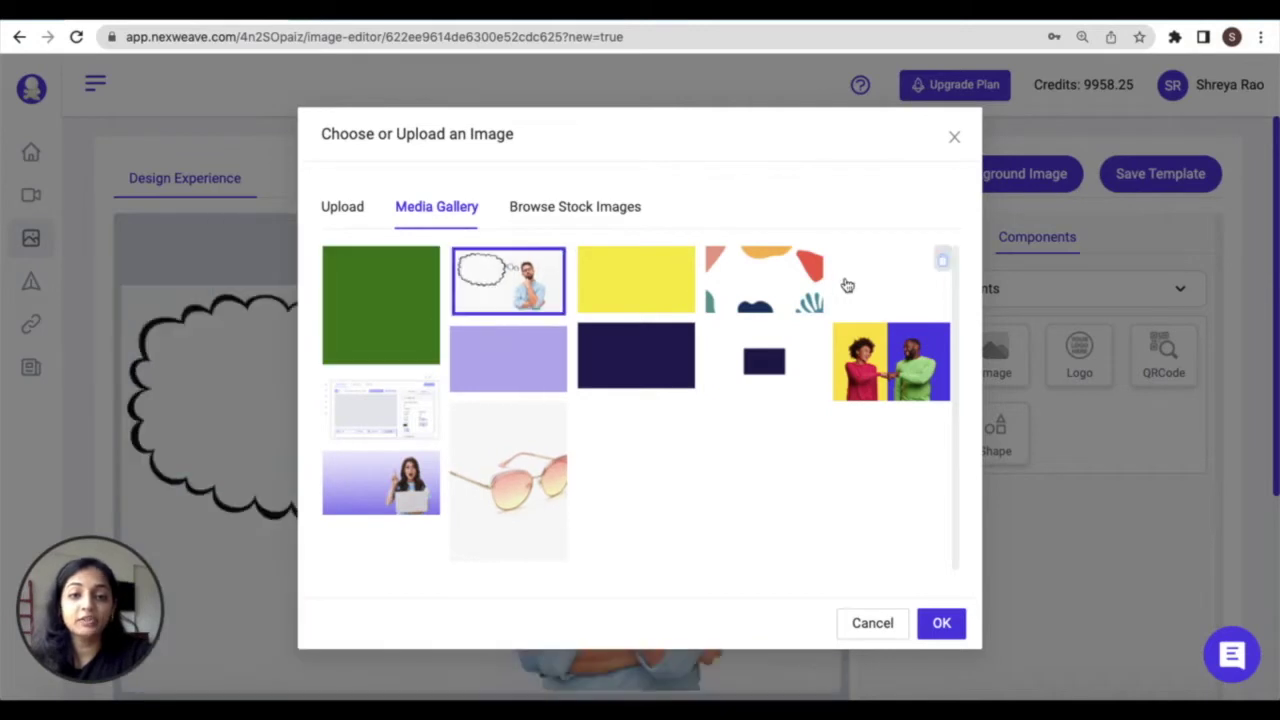
click(780, 294)
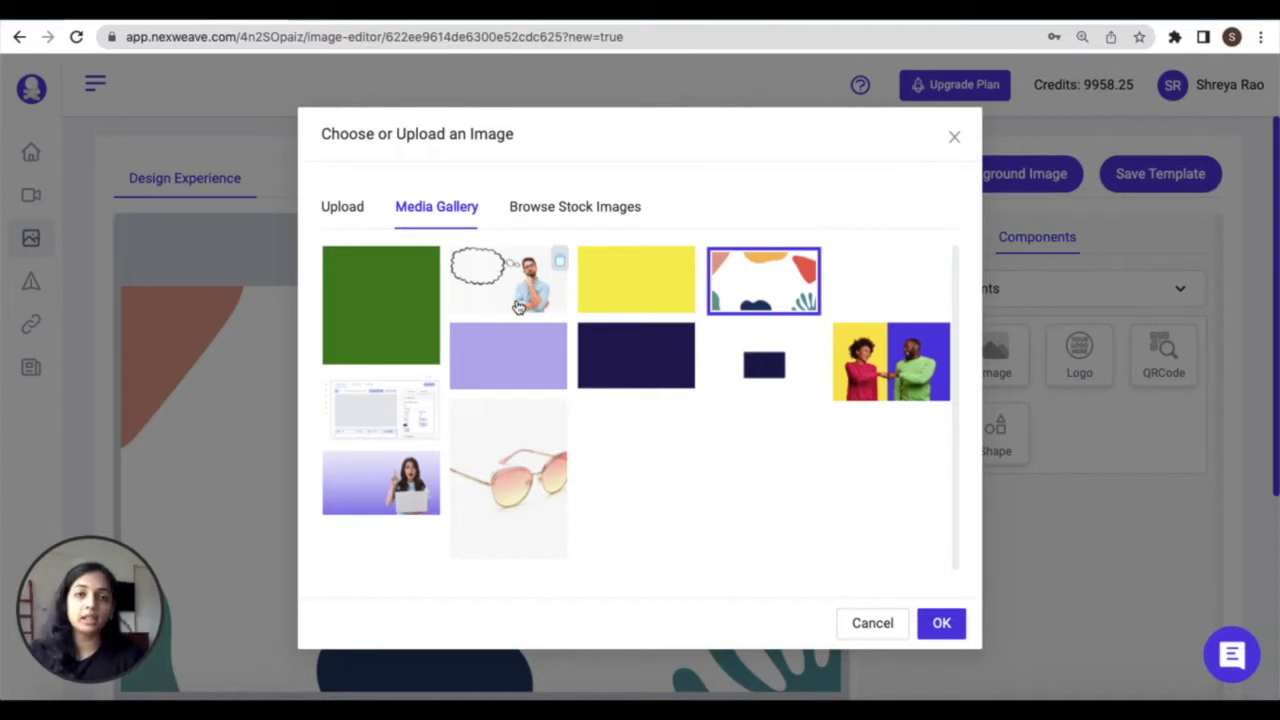
click(606, 208)
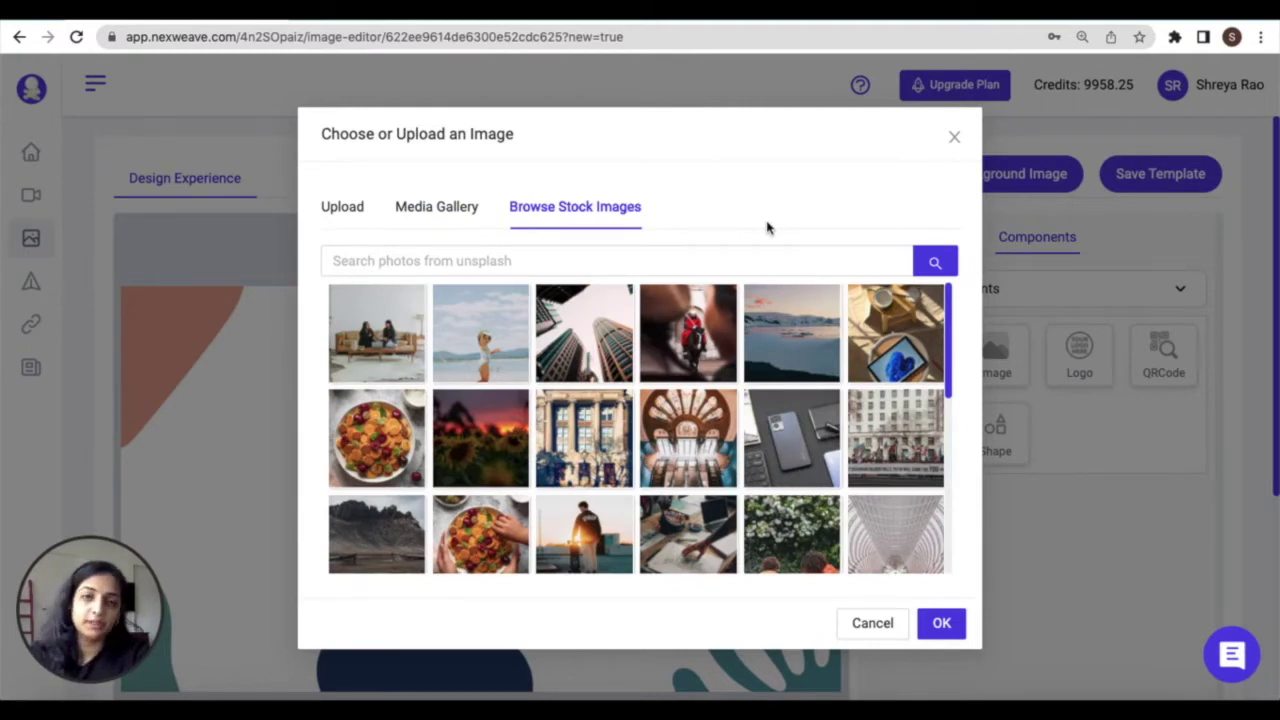
click(750, 257)
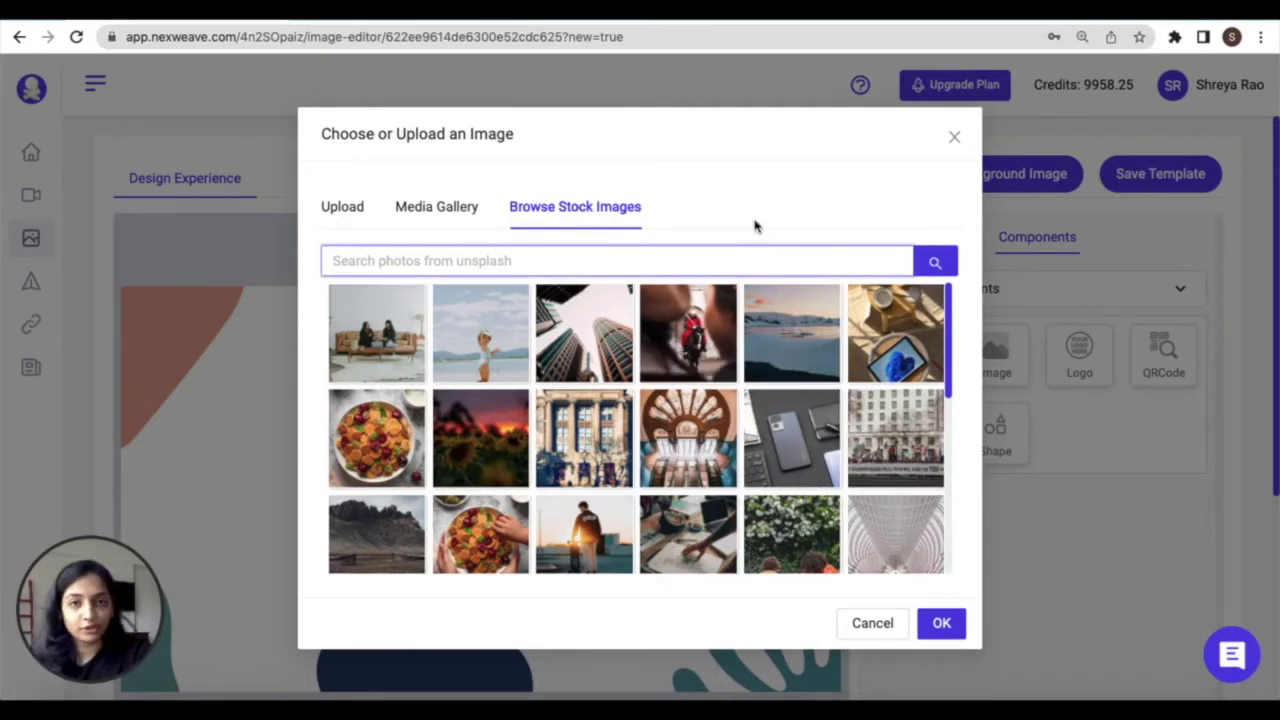
click(449, 214)
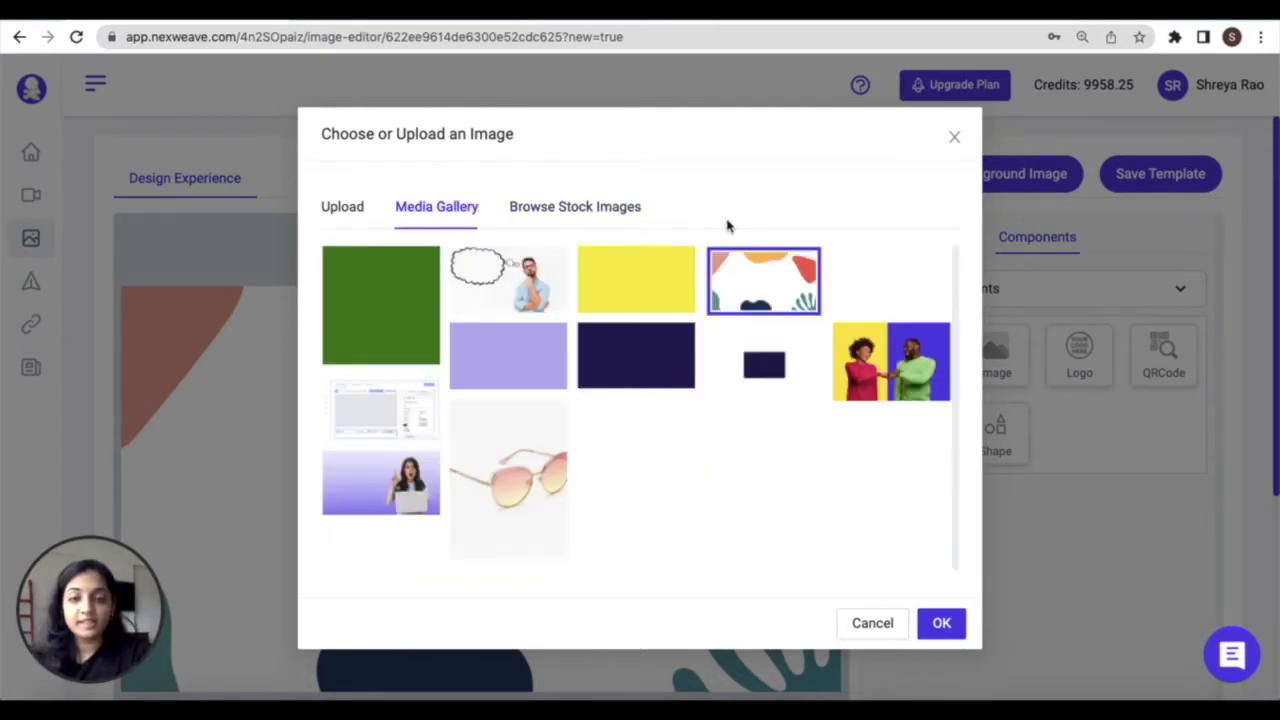
click(495, 298)
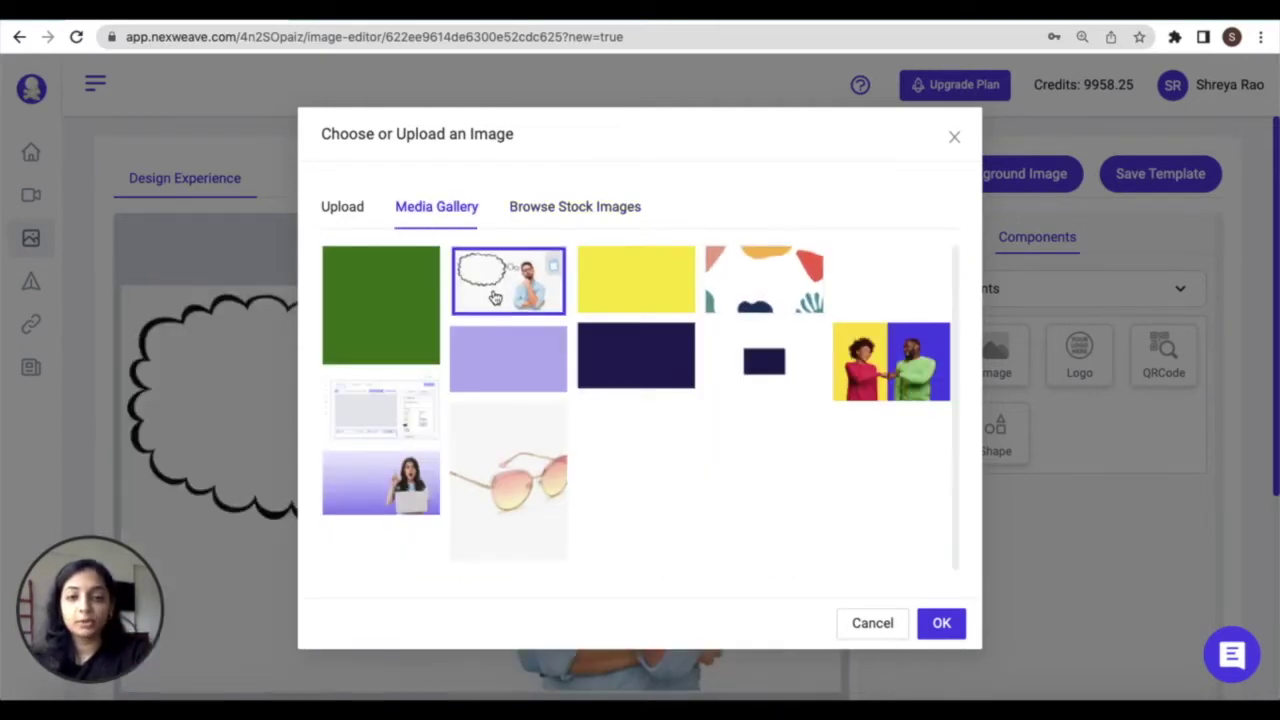
click(945, 623)
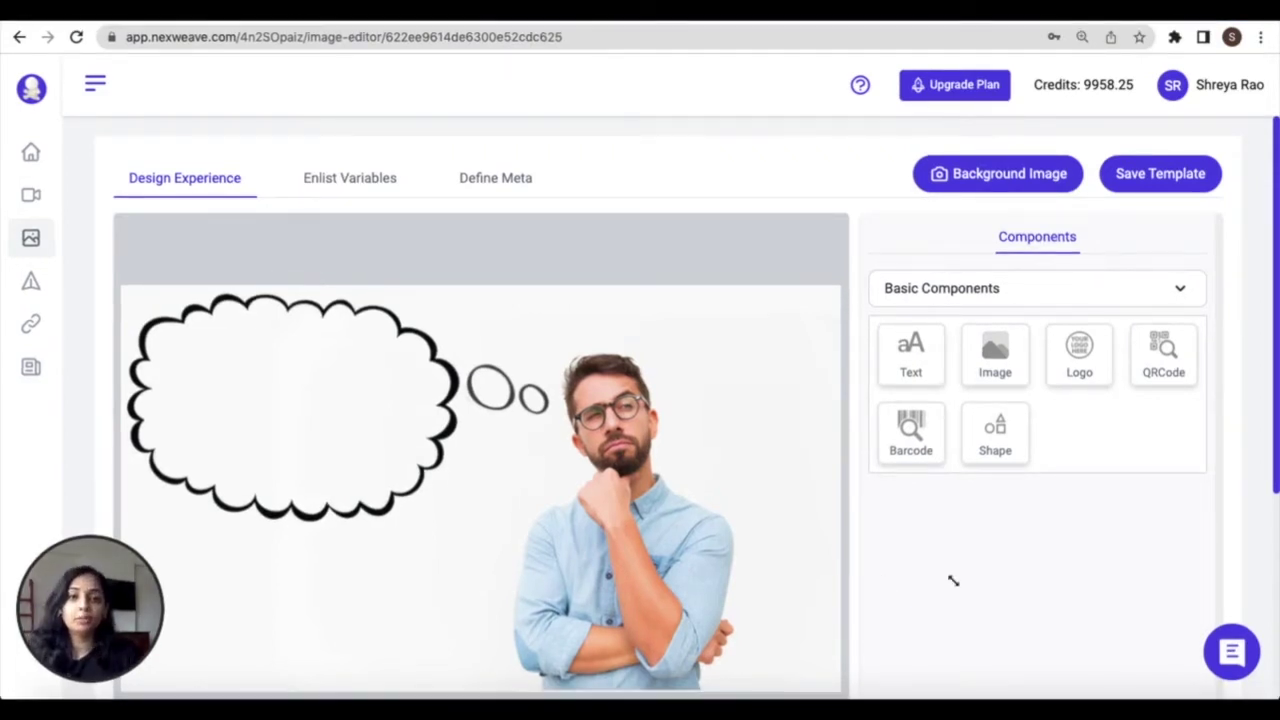
Apply the pondering-man thought-bubble image on the Design Experience canvas.
drag(102, 208, 848, 693)
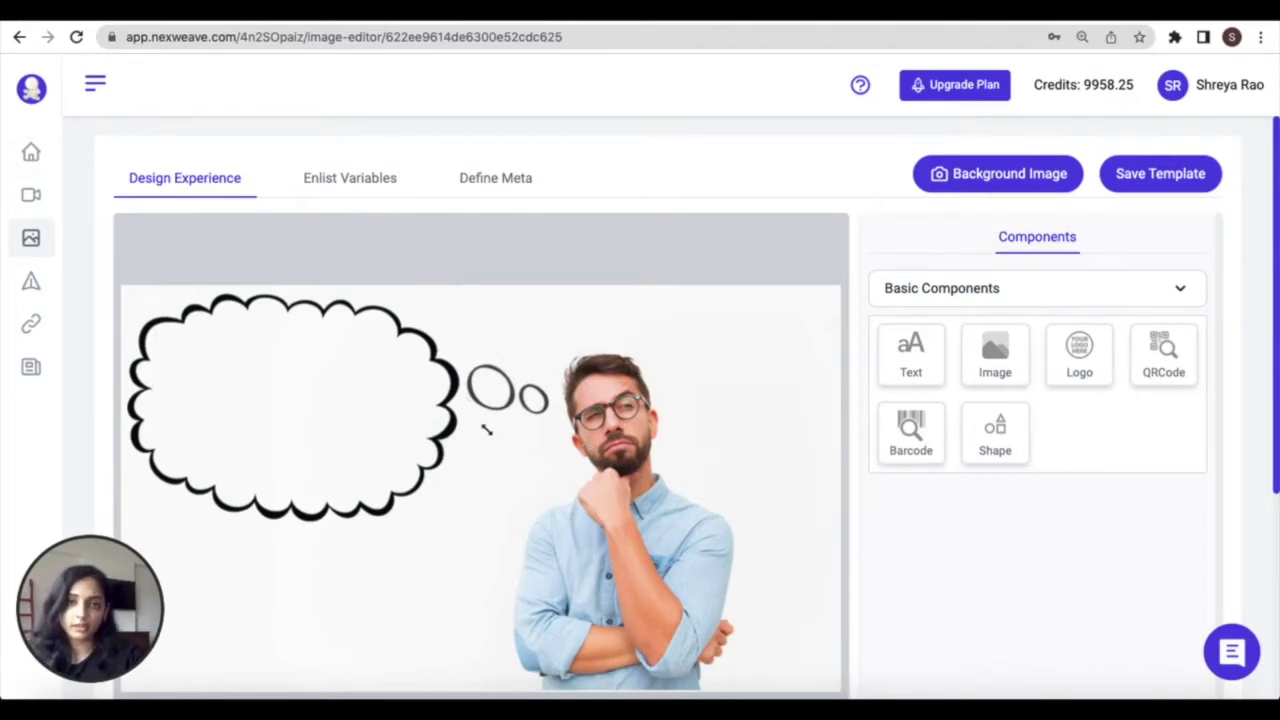
mouse_move(860, 208)
mouse_down()
mouse_move(1114, 500)
mouse_move(1220, 679)
mouse_up()
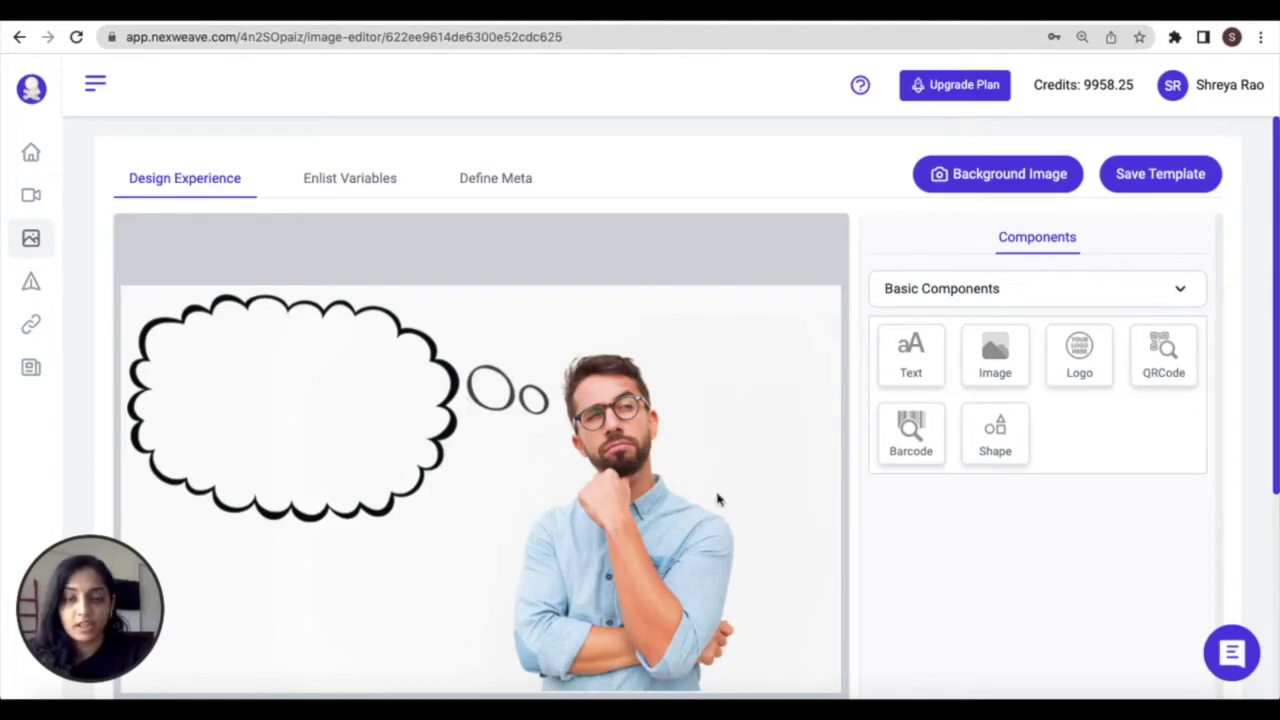
click(420, 245)
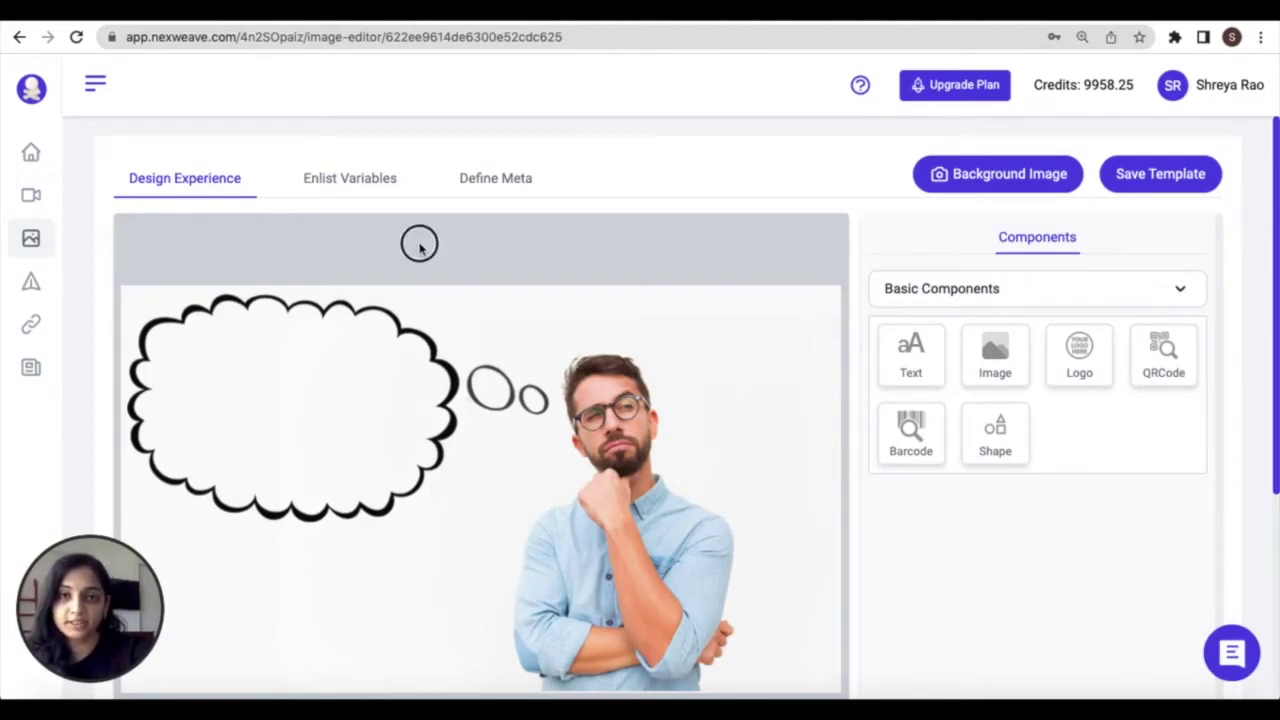
Add a COMPANY_NAME variable with fallback value 'Apple Inc' in Enlist Variables.
click(377, 182)
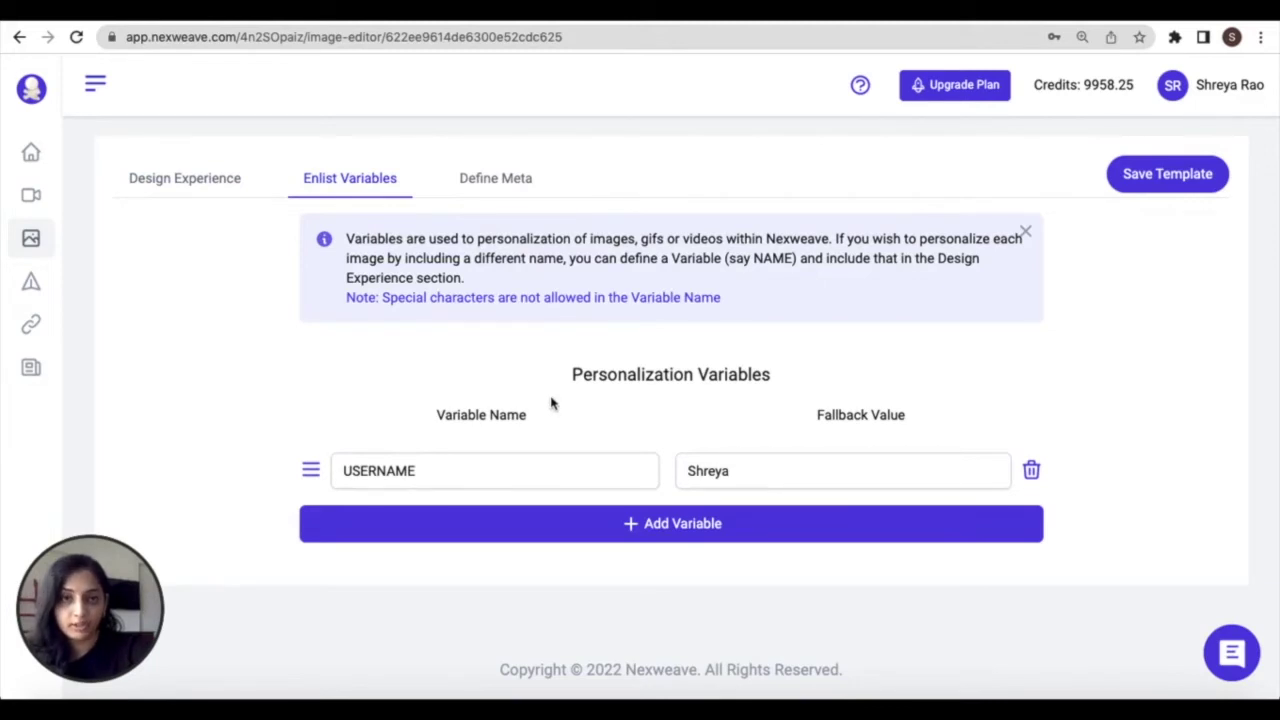
click(686, 526)
click(510, 528)
text(CO)
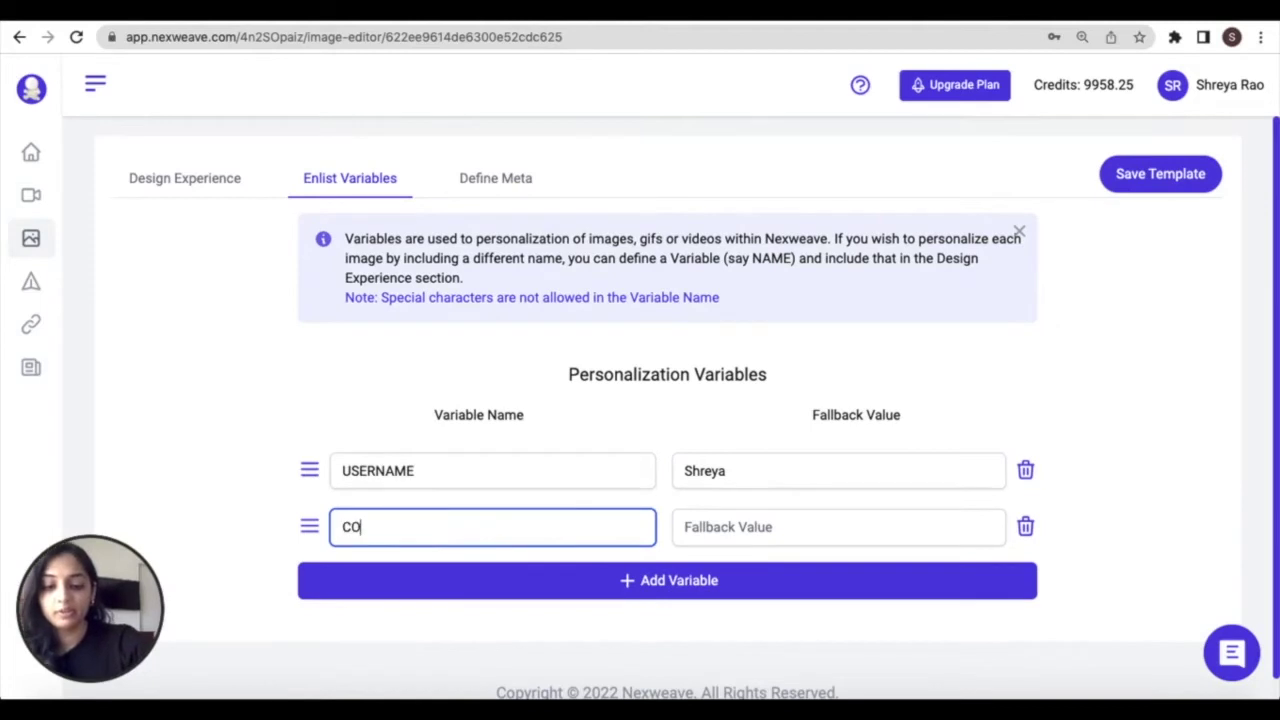
text(MPANY_NAME)
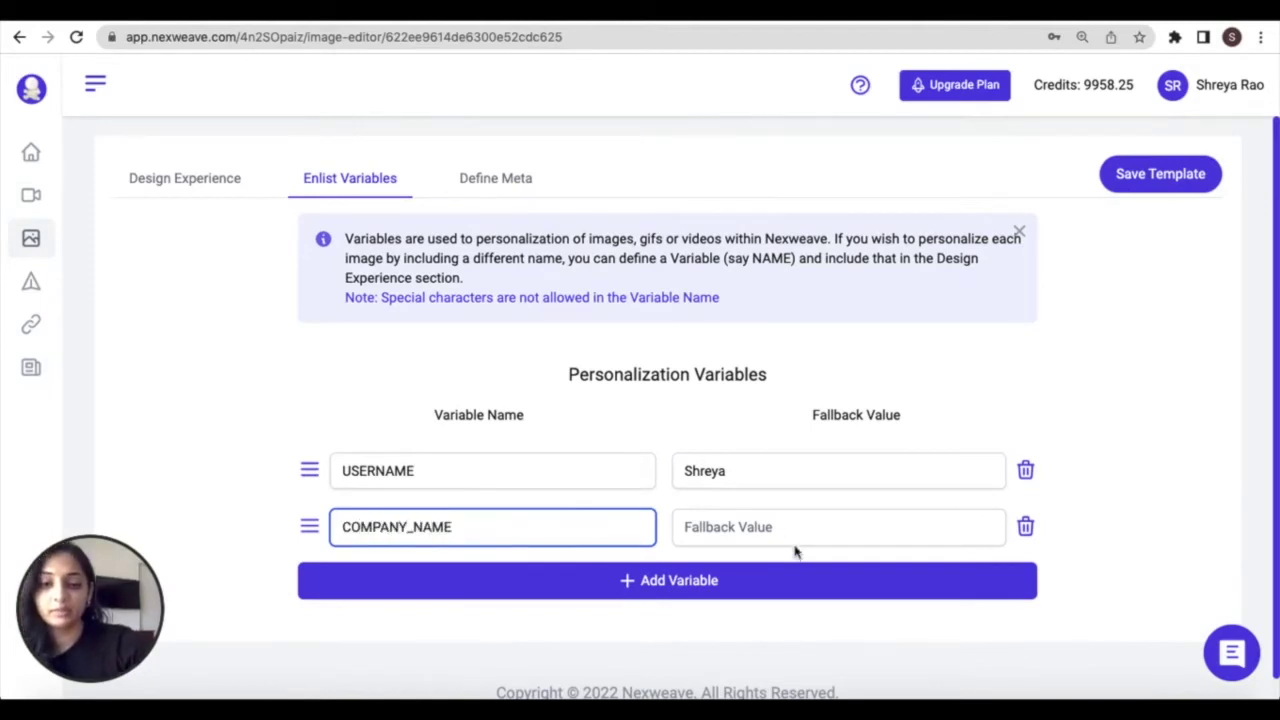
click(775, 530)
text(Apple Inc)
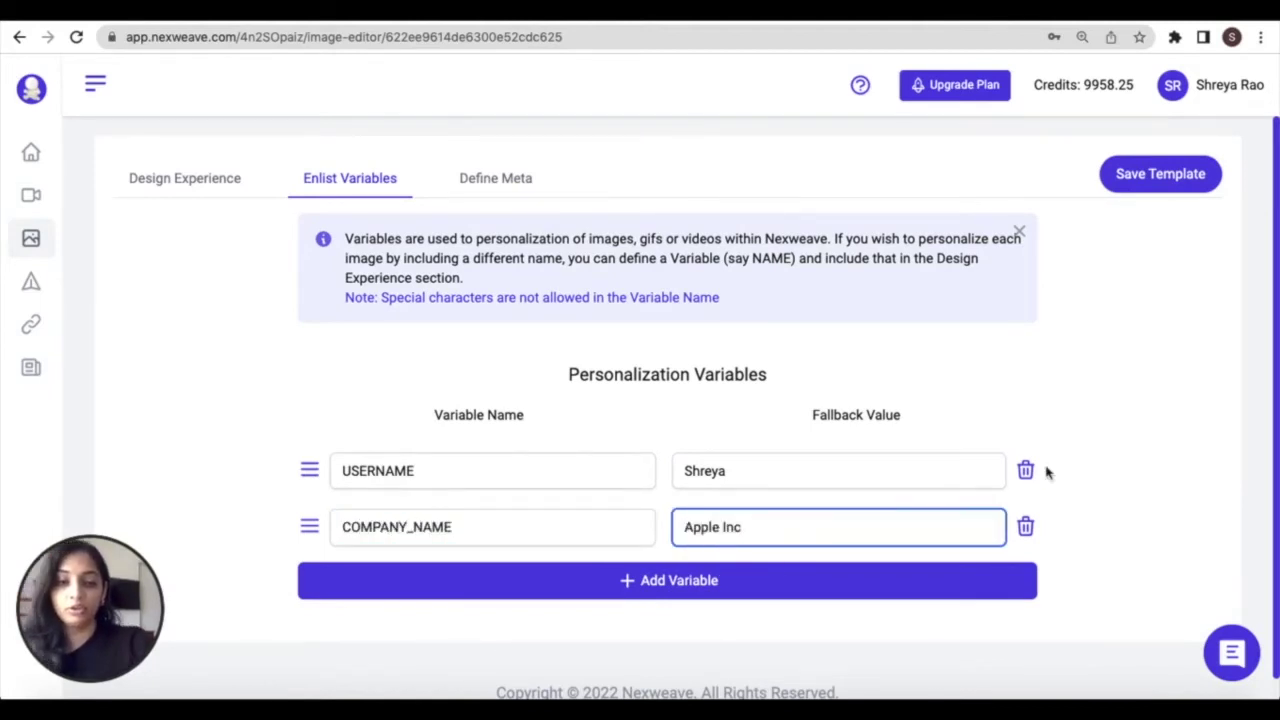
click(1100, 415)
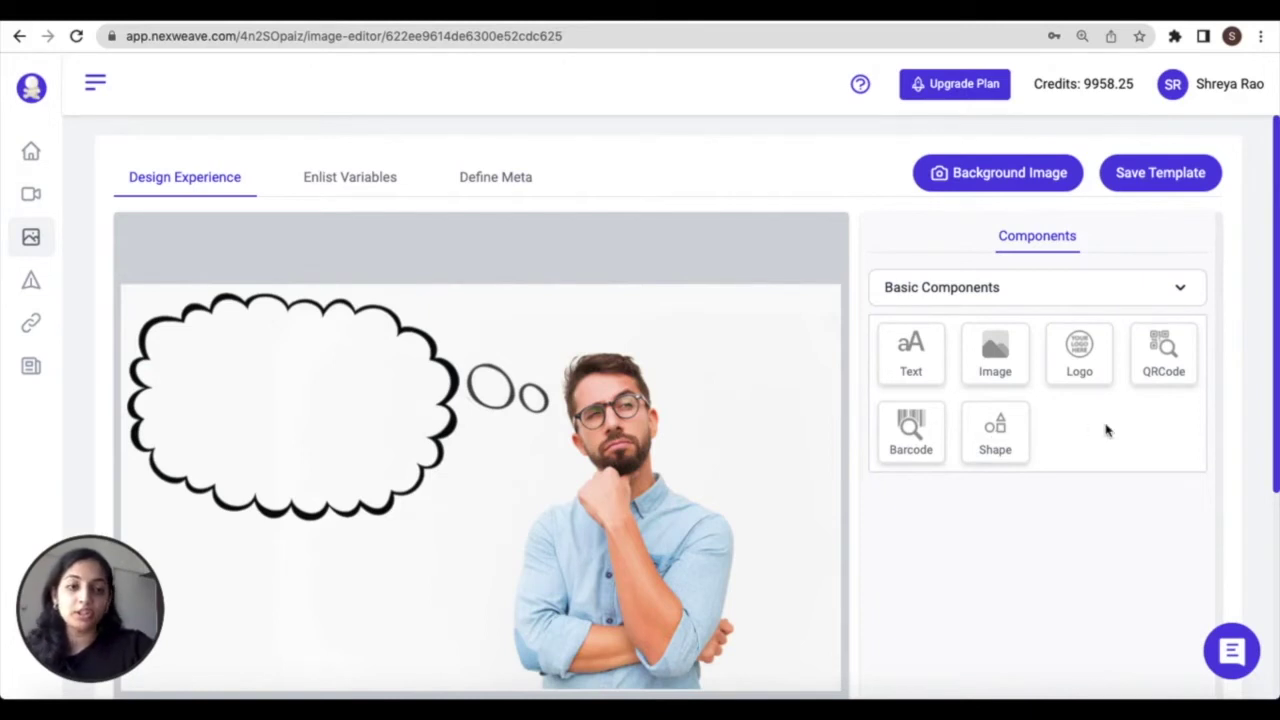
Add a text element and fit it inside the thought bubble.
click(906, 356)
drag(500, 486, 387, 398)
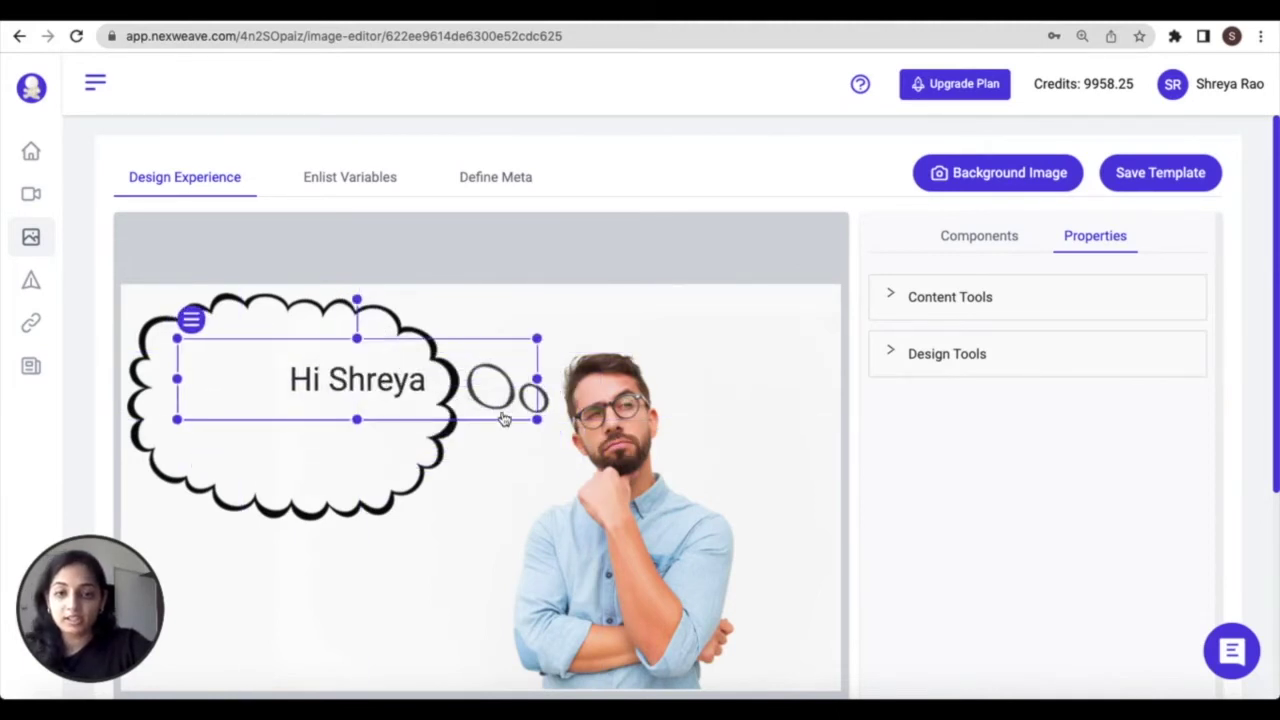
drag(537, 419, 405, 420)
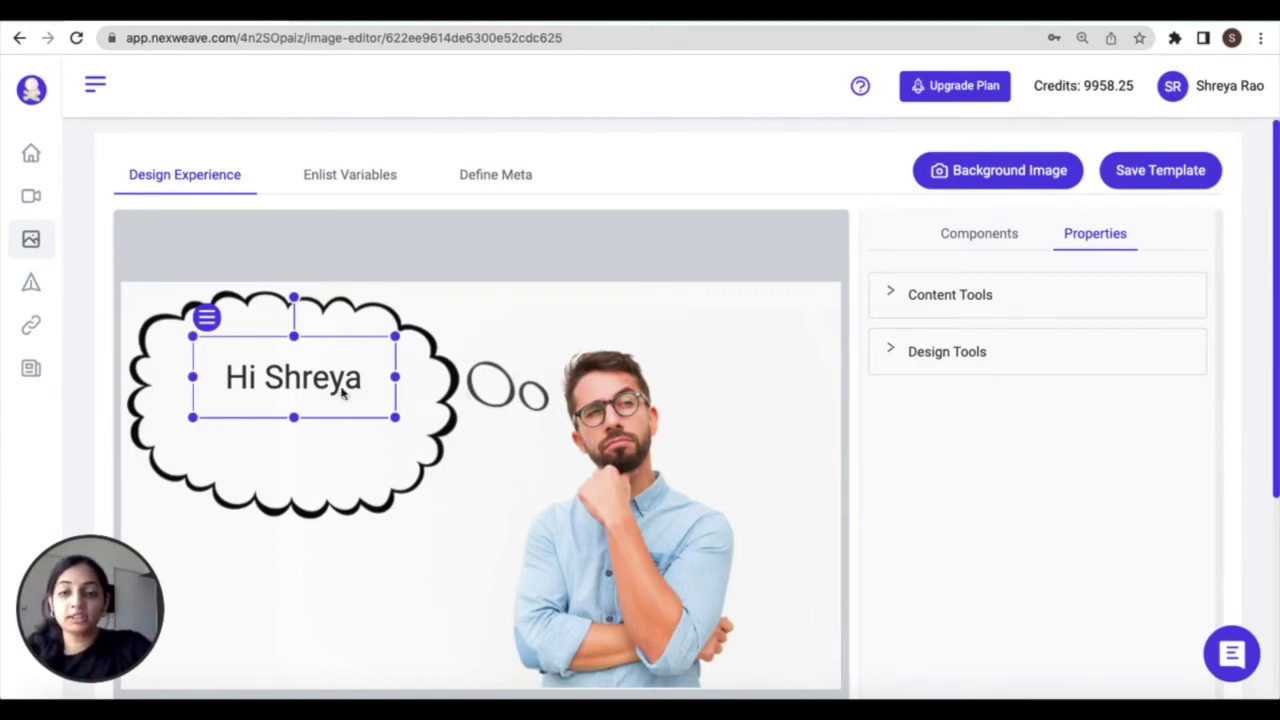
Replace the content with 'I wonder if [USERNAME]'s team at [COMPANY_NAME] will be open to a partnership...'.
click(897, 300)
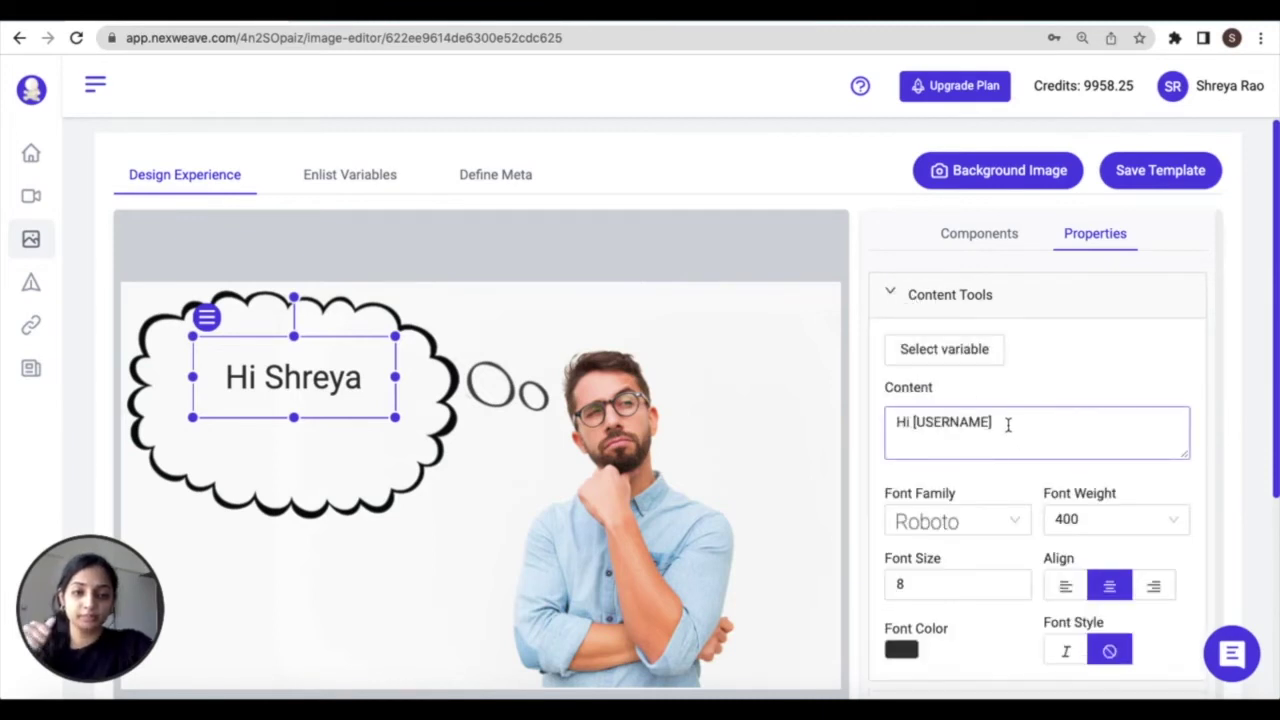
drag(1008, 424, 886, 427)
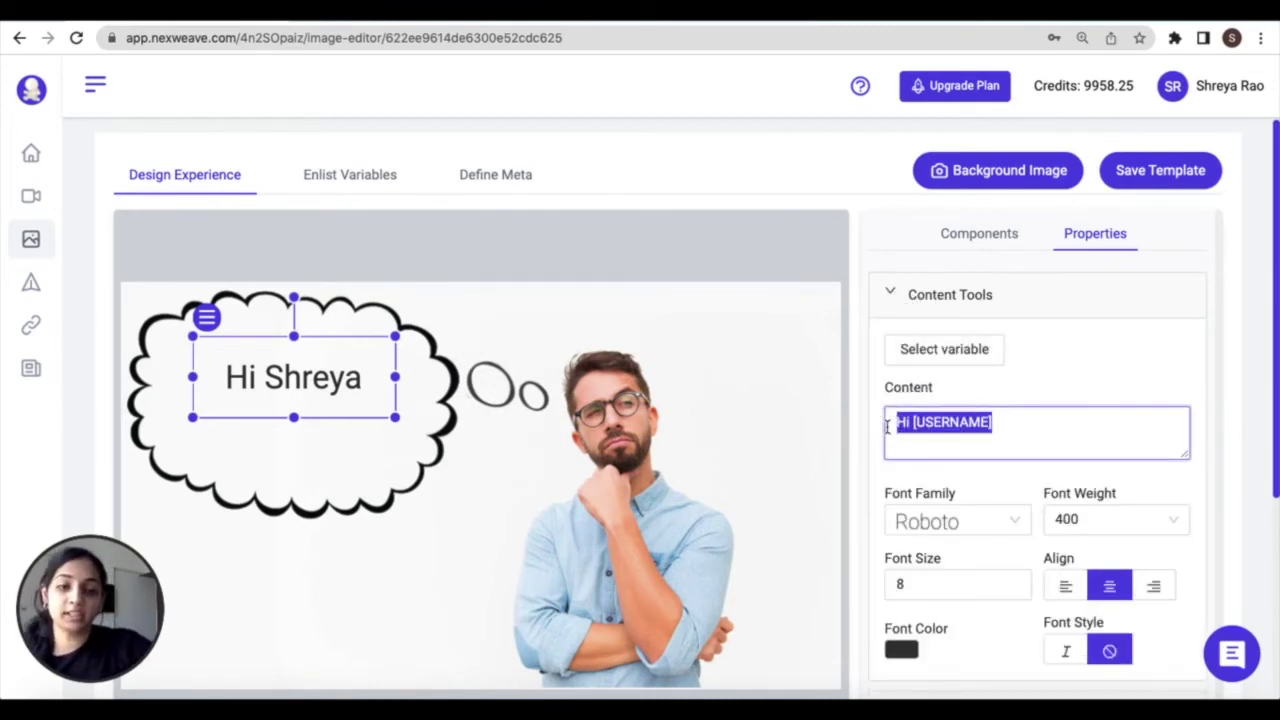
key(BackSpace)
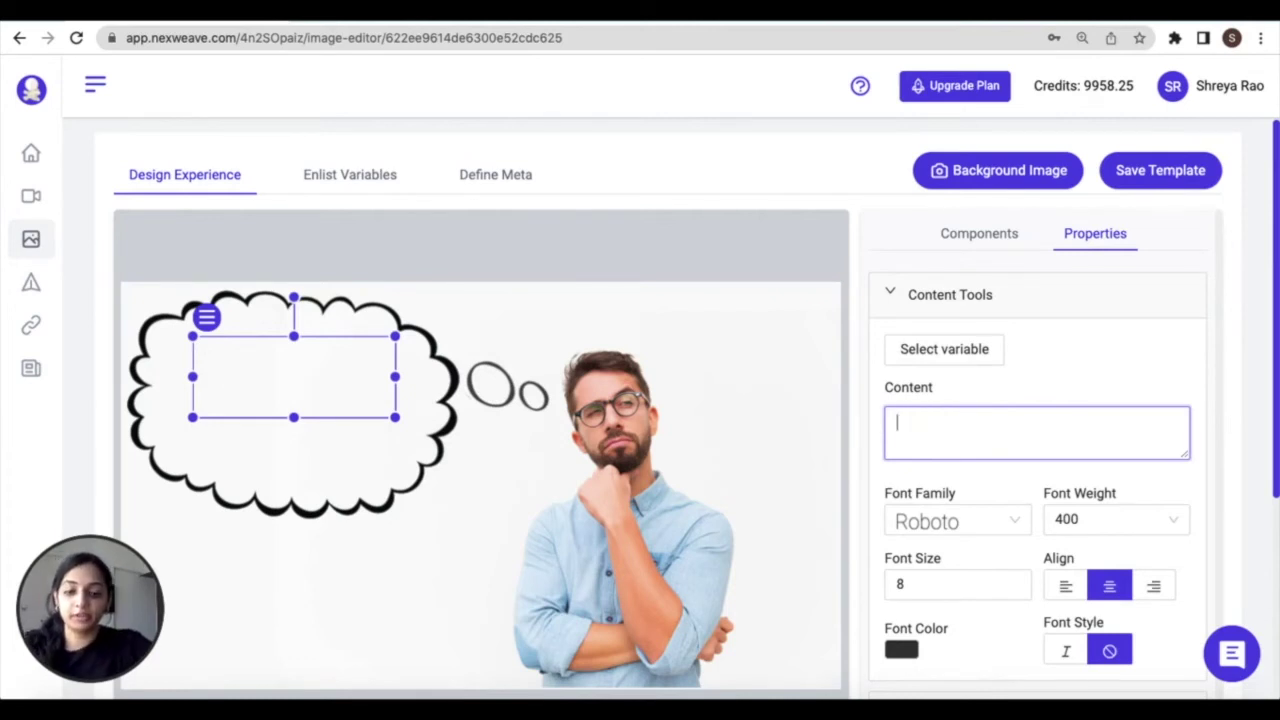
text(I wonder )
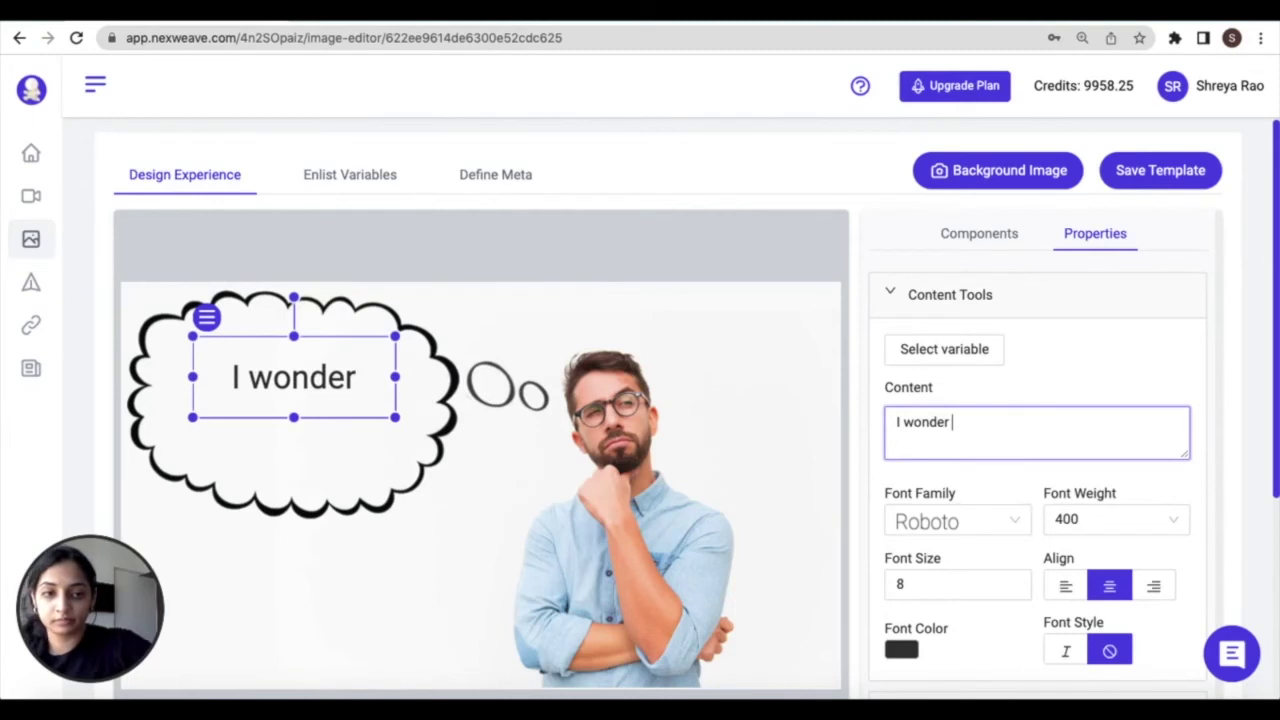
text(if)
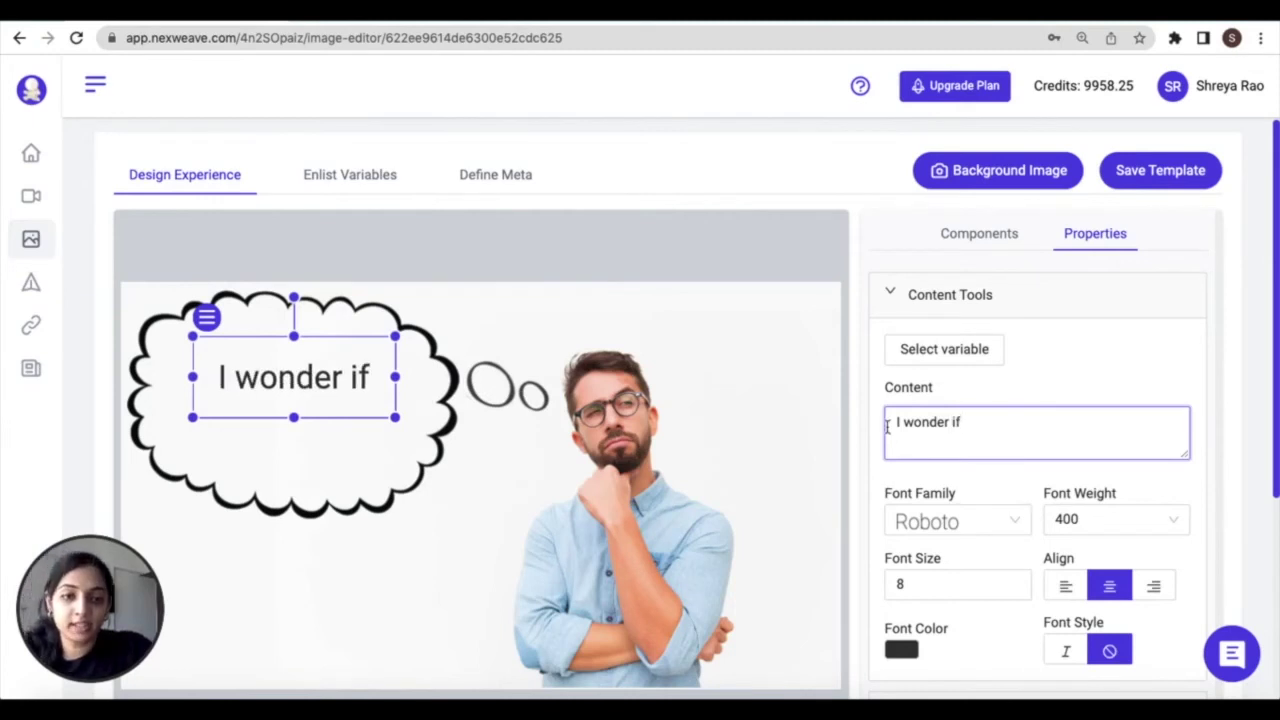
click(985, 358)
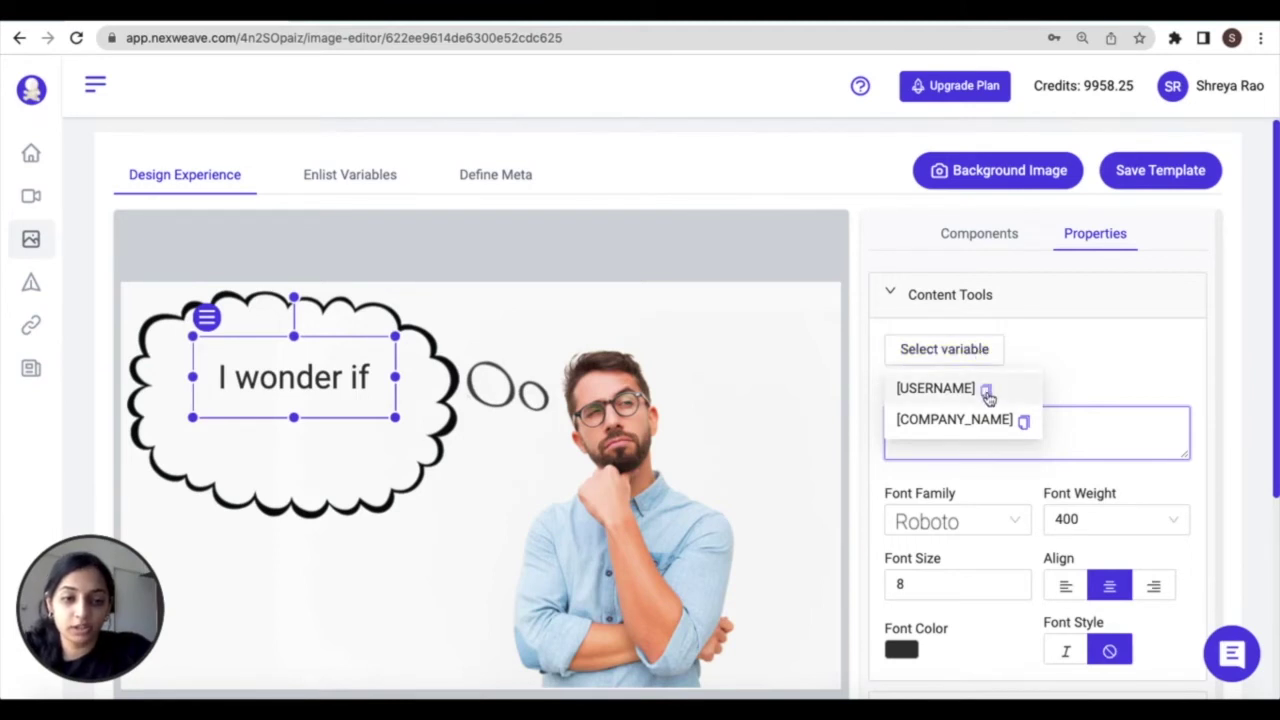
click(987, 397)
click(979, 433)
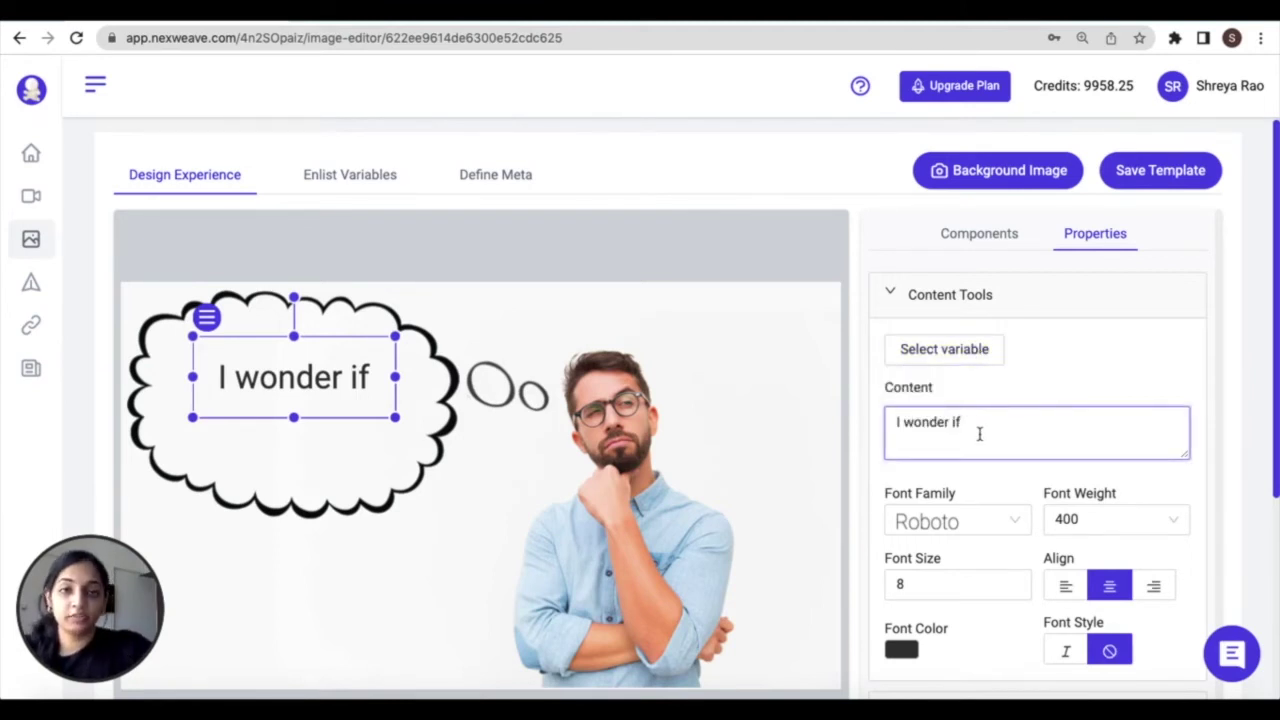
key(ctrl+v)
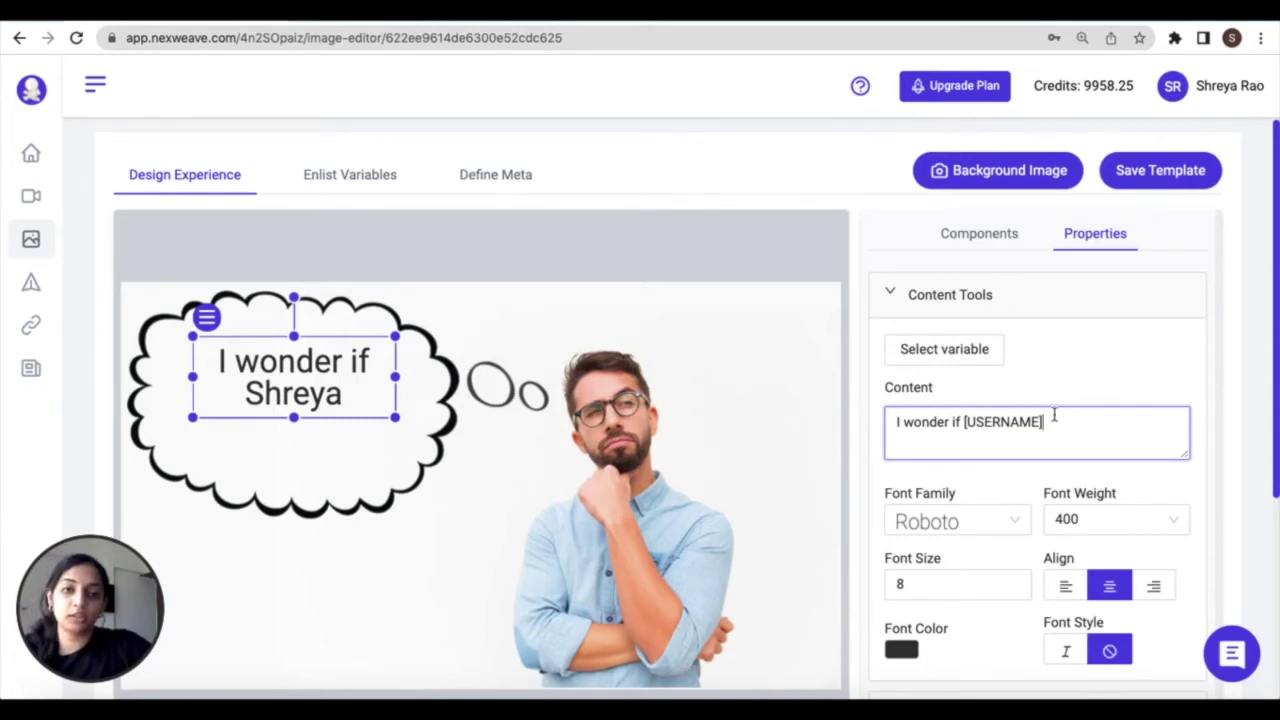
text(')
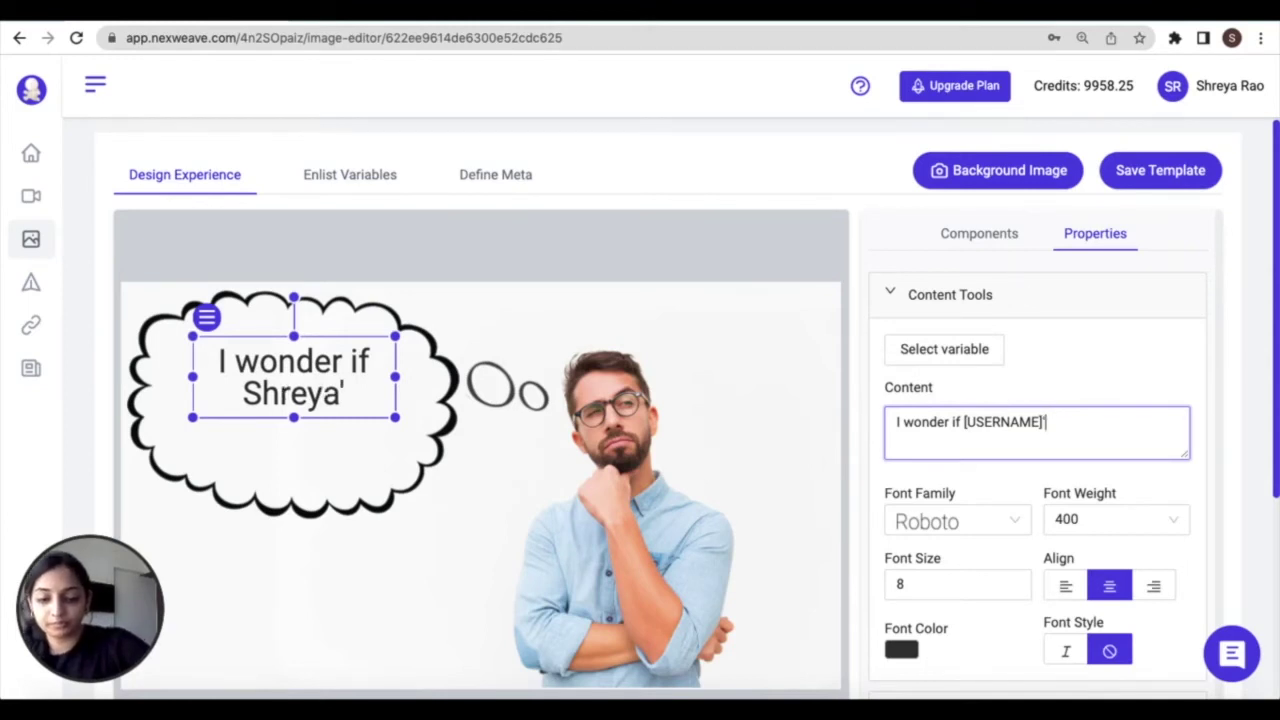
text(s team at)
click(944, 349)
click(957, 417)
text(will be open to a partnership)
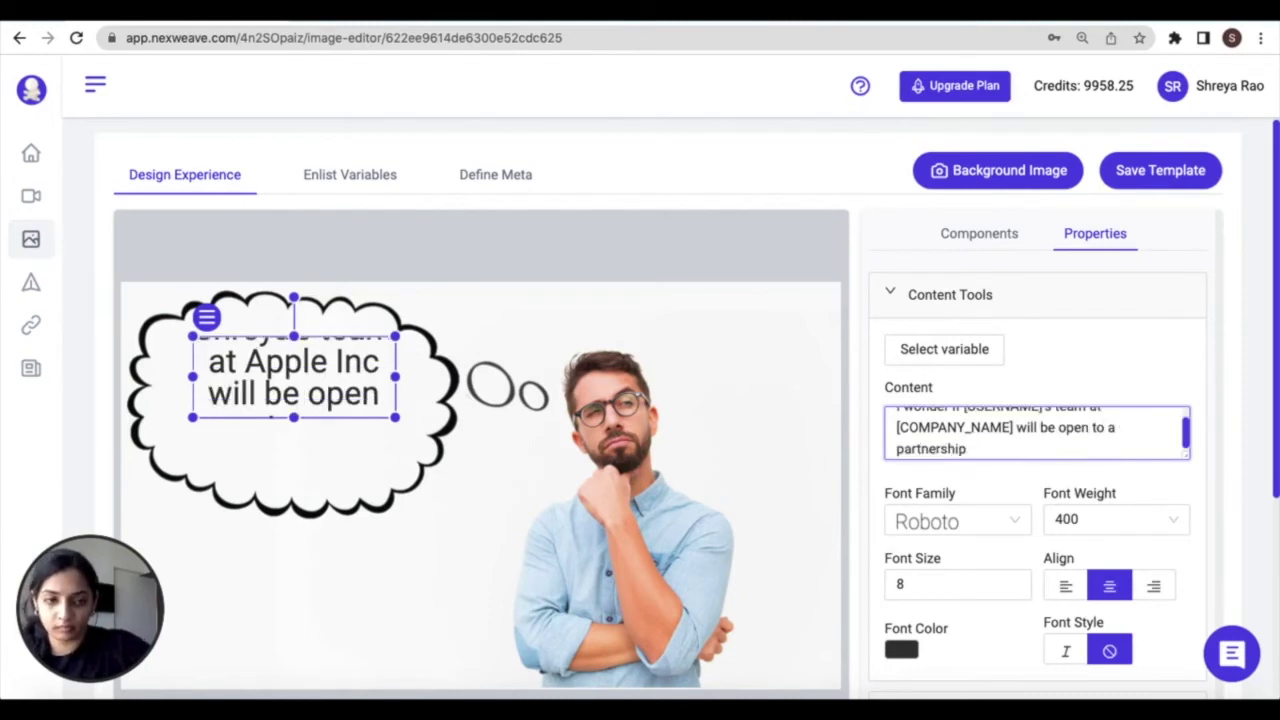
text(...)
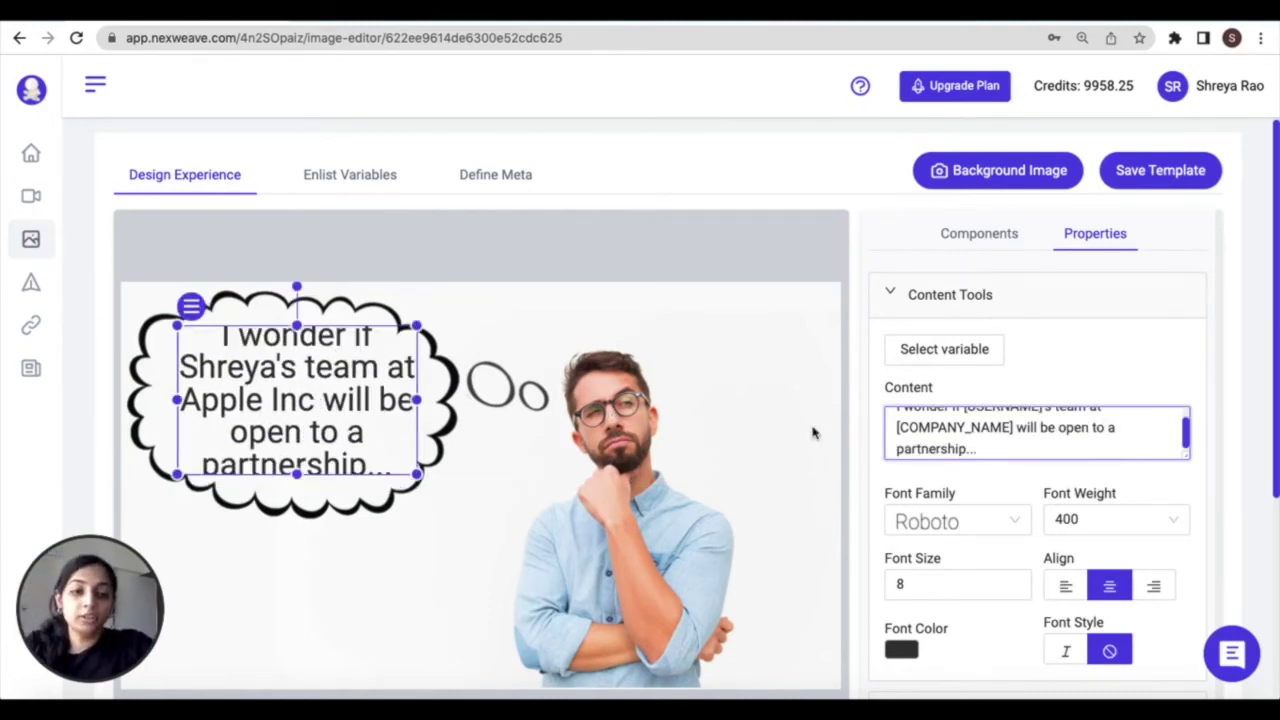
Set the text to Annie Use Your Telescope font, size 7, left-aligned.
scroll(1003, 494, down, 2)
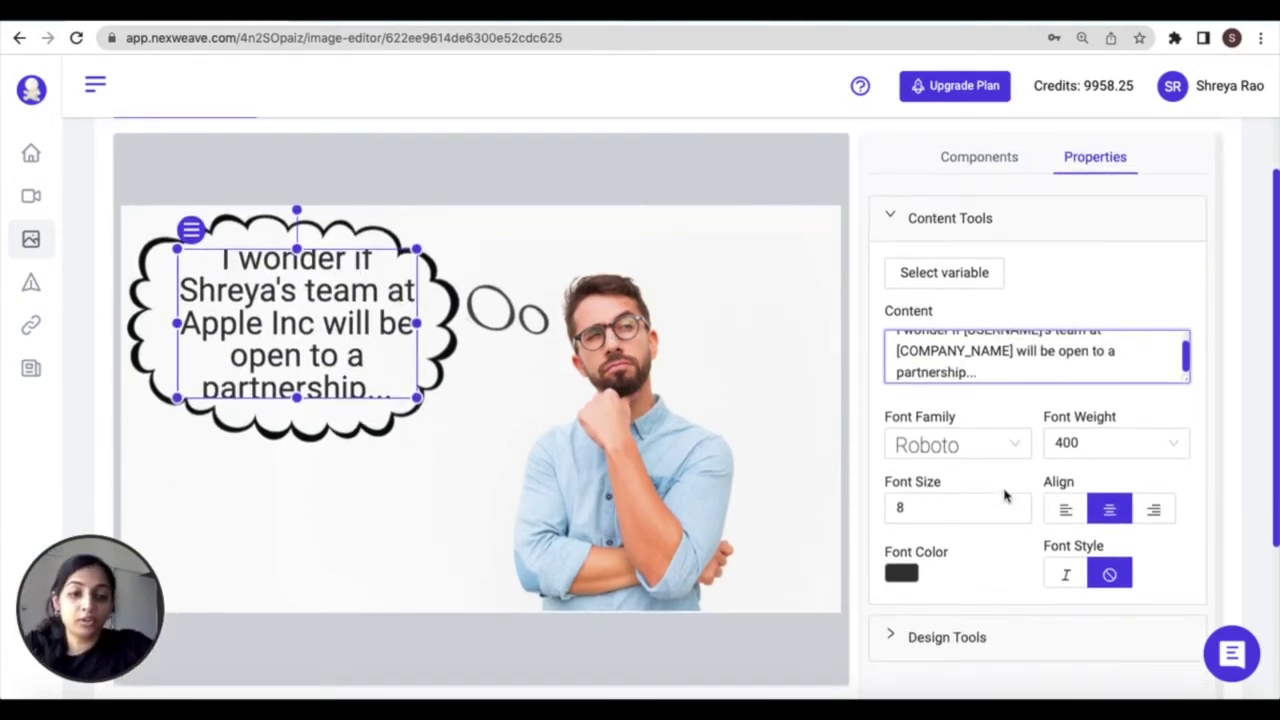
click(968, 447)
scroll(957, 373, down, 4)
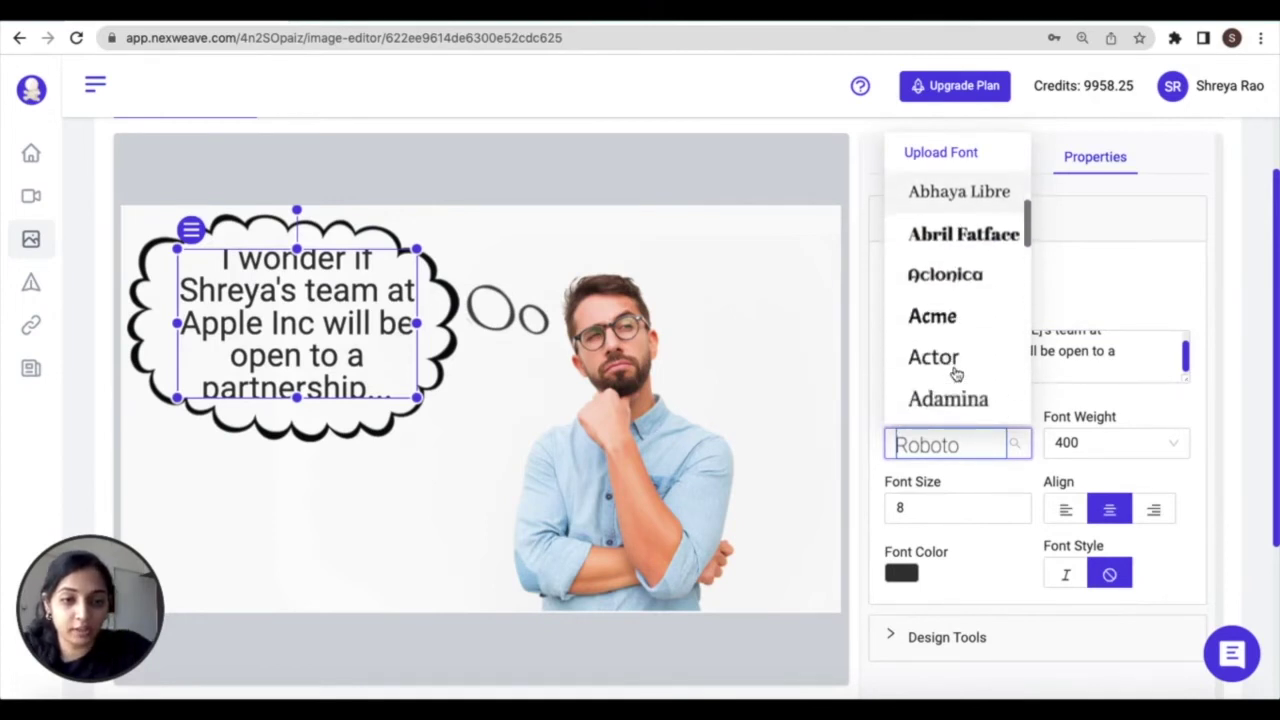
scroll(956, 373, down, 1)
text(Annie)
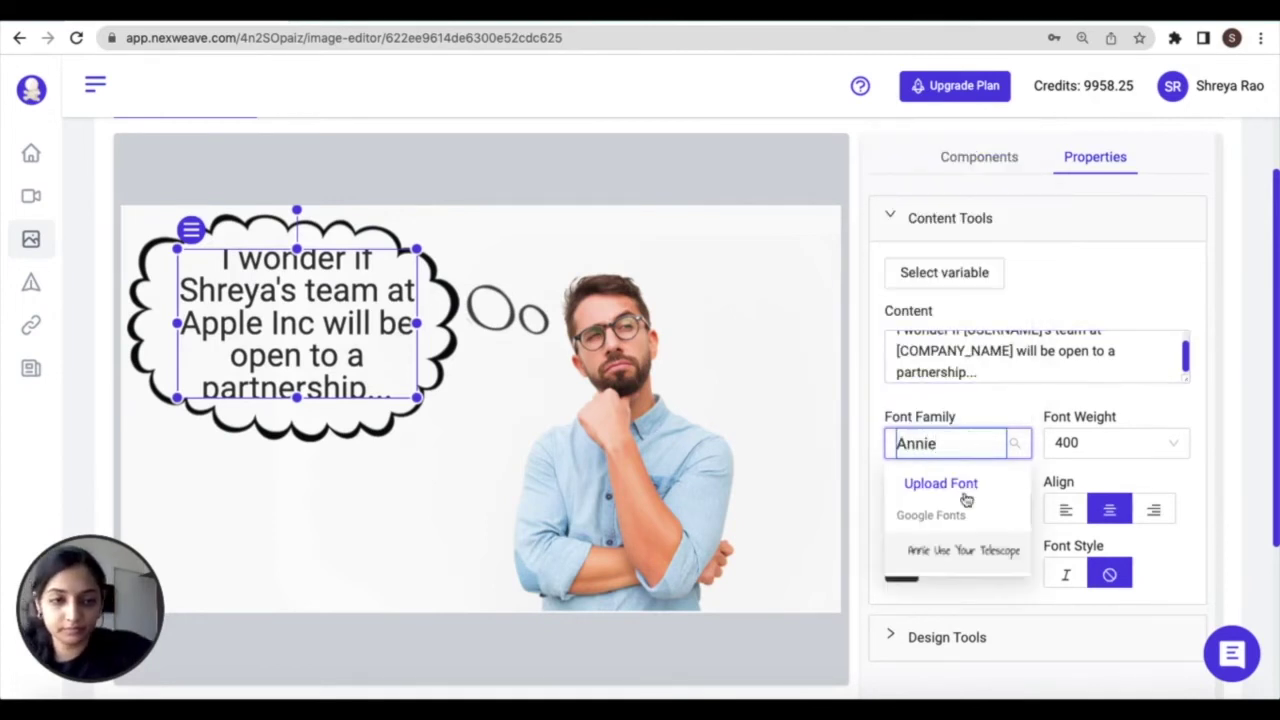
click(955, 550)
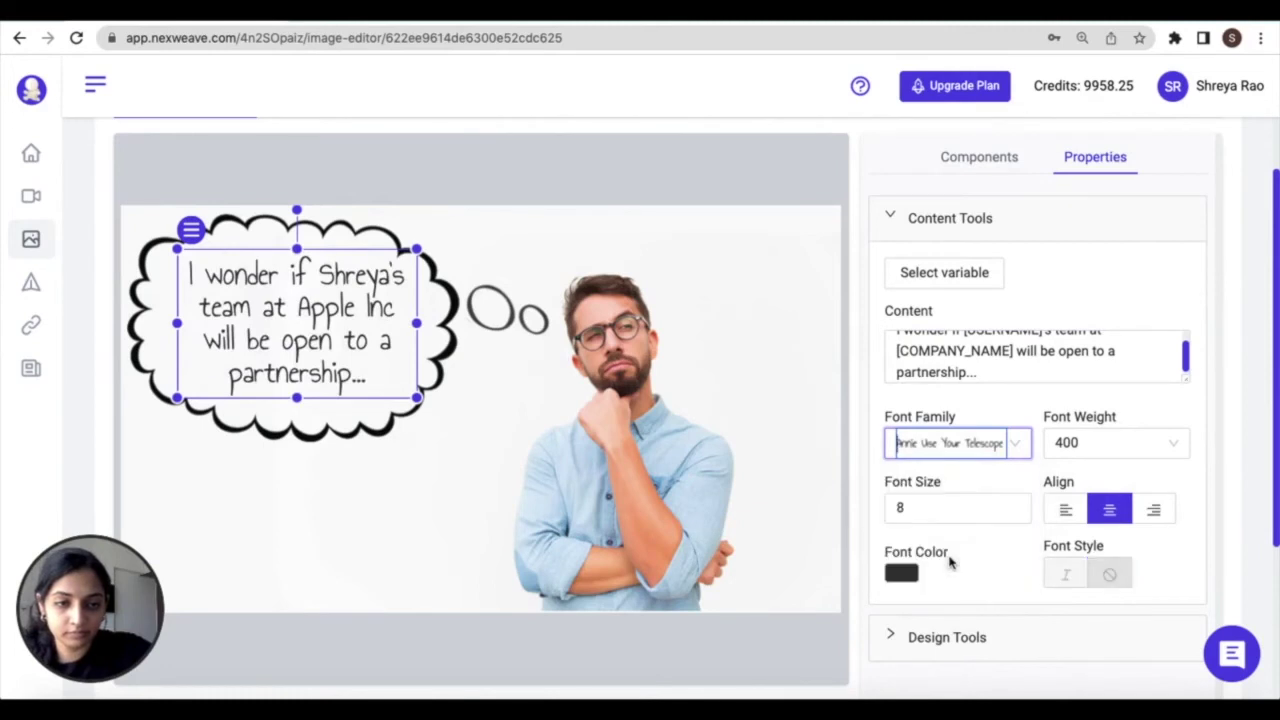
click(1020, 516)
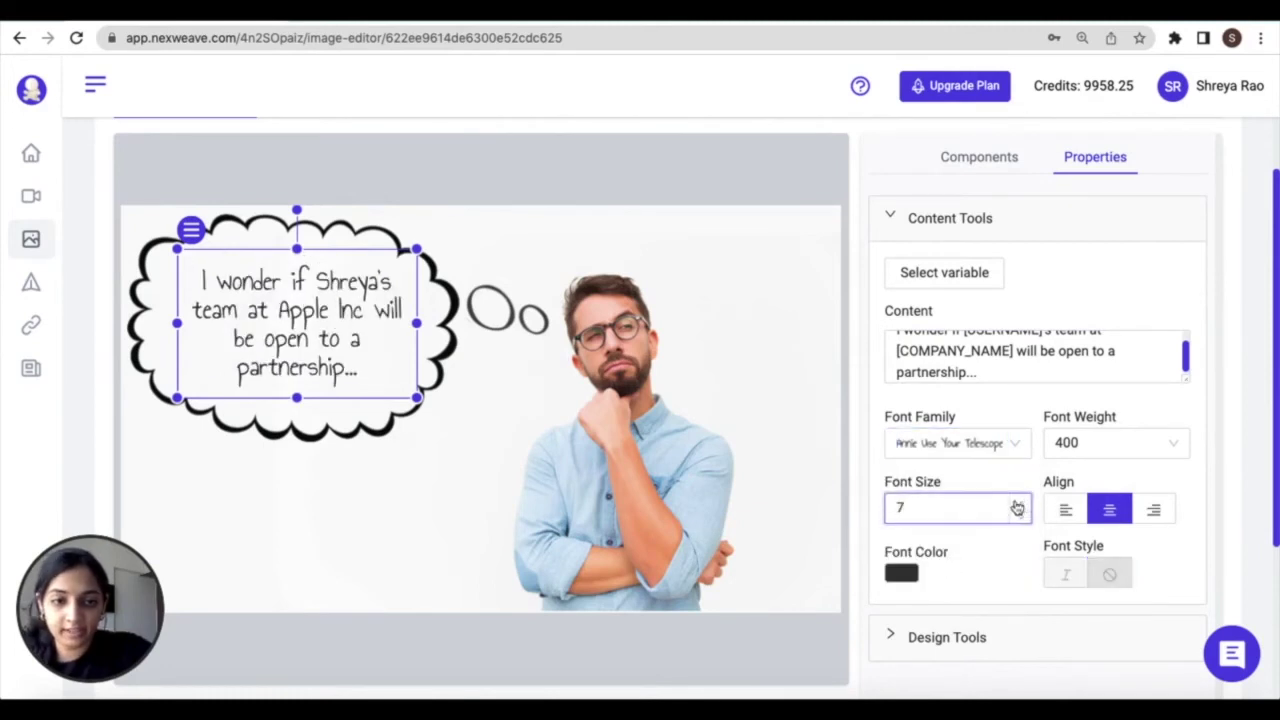
click(1065, 513)
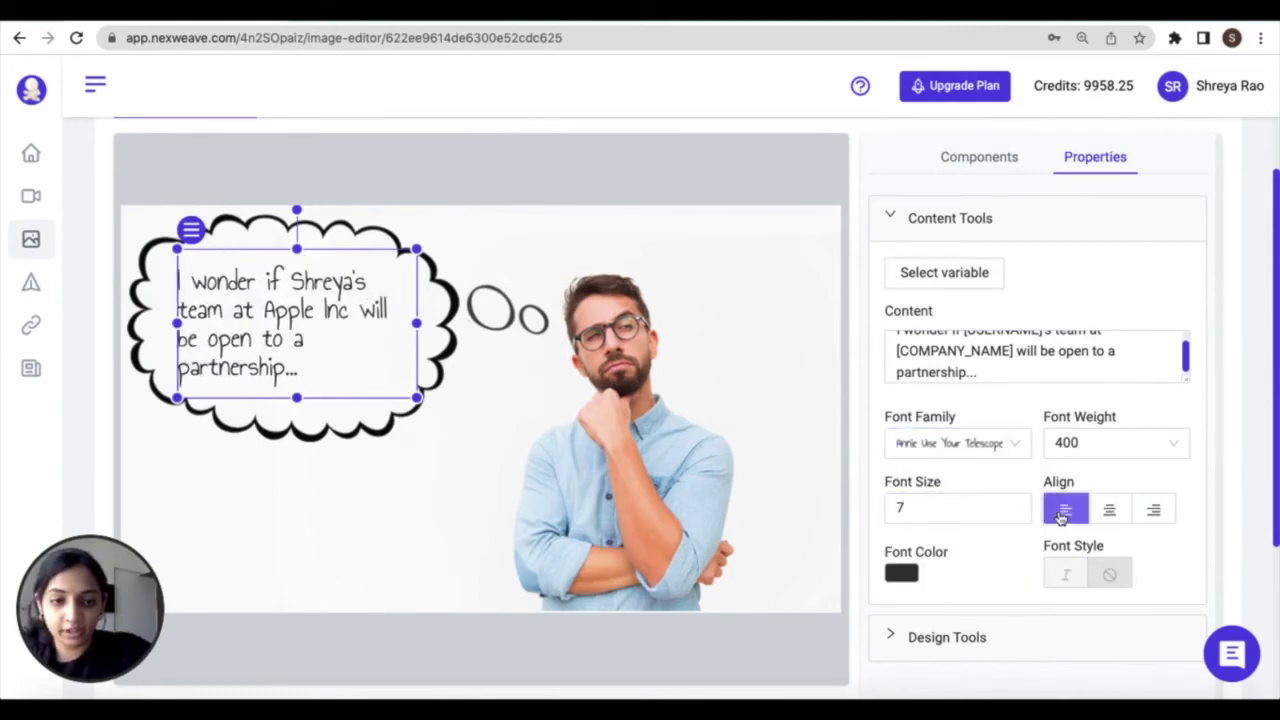
Make the thought-bubble text dark purple.
click(901, 572)
click(1030, 403)
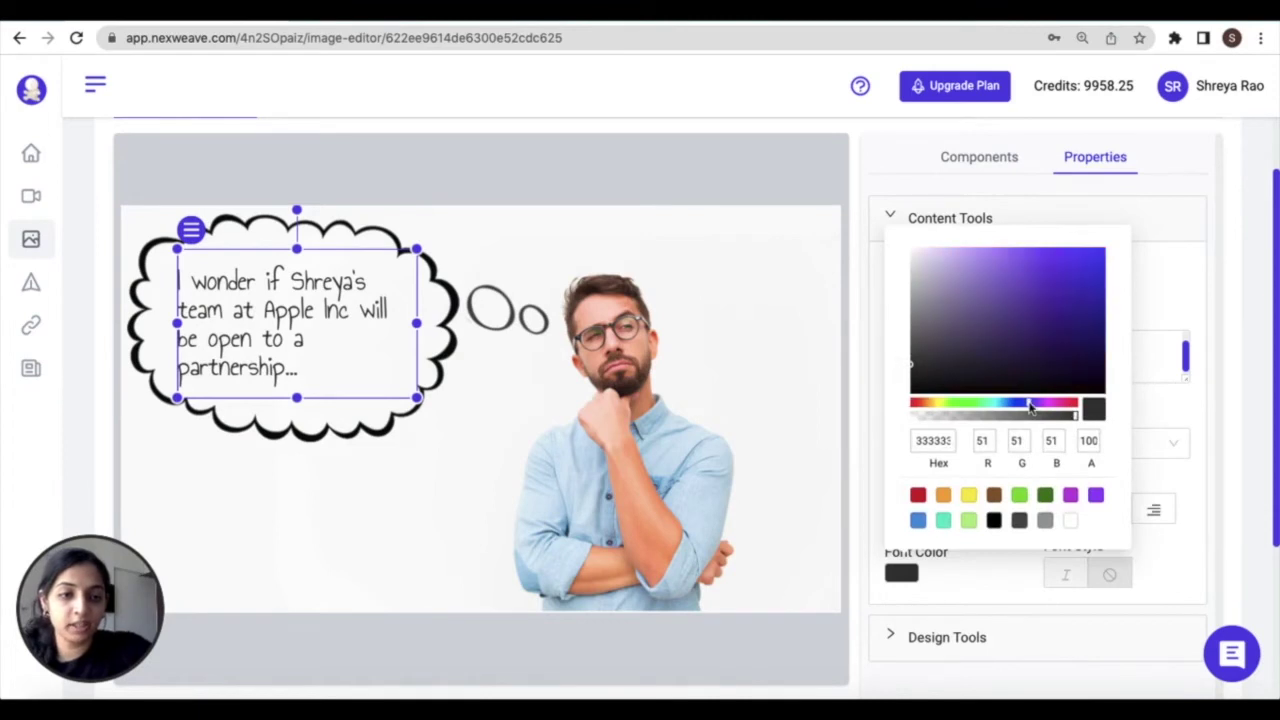
click(1057, 330)
click(795, 438)
scroll(831, 404, up, 1)
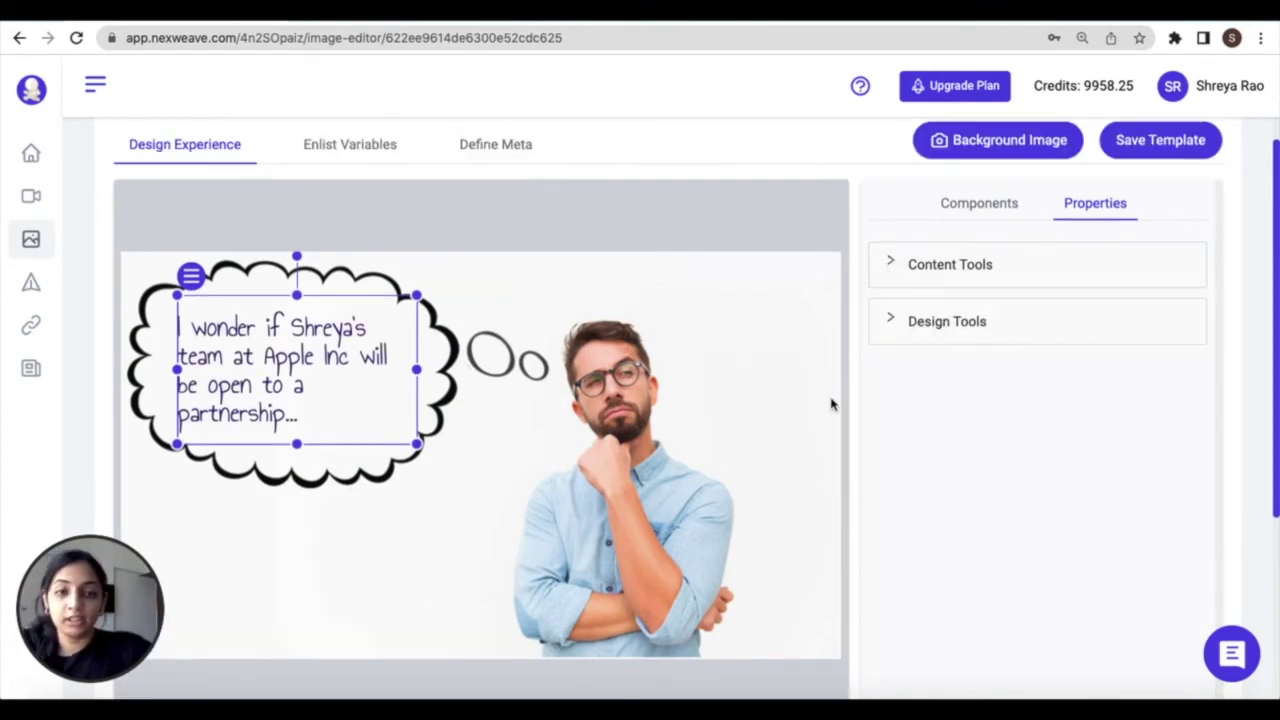
click(963, 322)
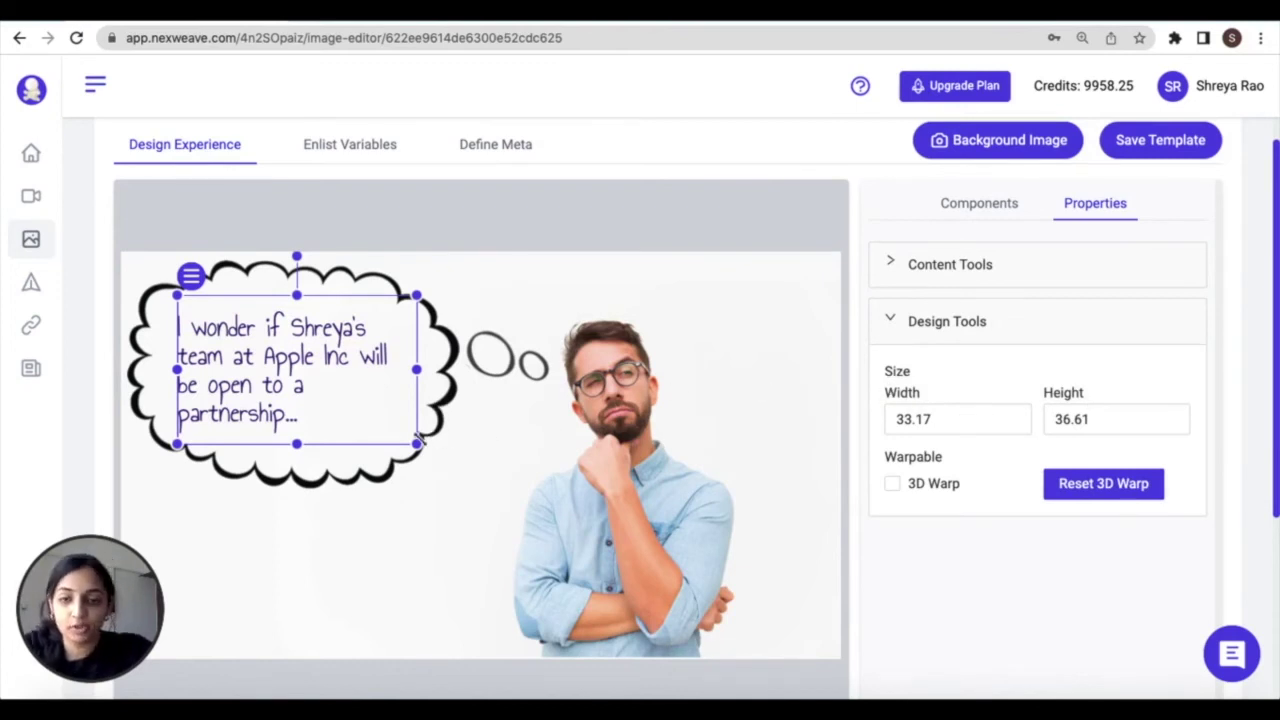
Resize and move the text box, then 3D-warp its corners to fit the bubble.
mouse_move(418, 440)
mouse_down()
mouse_move(391, 417)
mouse_move(424, 433)
mouse_up()
mouse_move(357, 394)
mouse_down()
mouse_move(343, 391)
mouse_move(350, 402)
mouse_up()
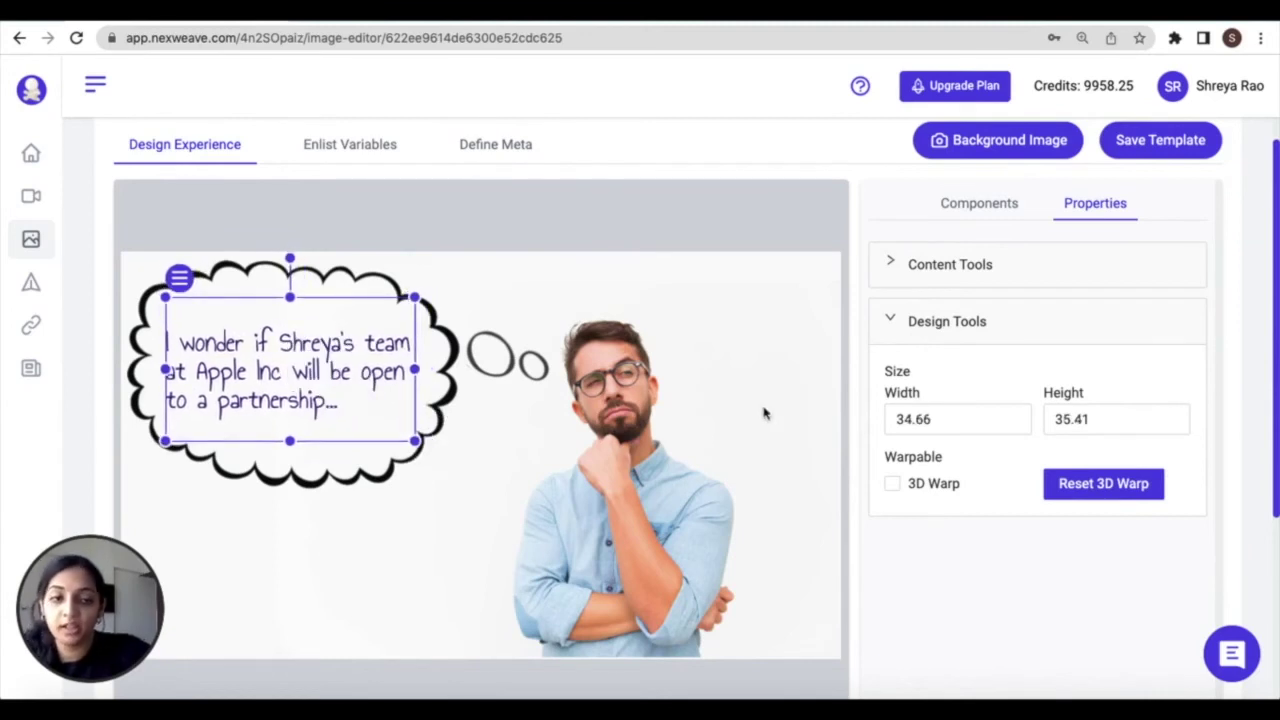
click(893, 485)
drag(405, 297, 388, 297)
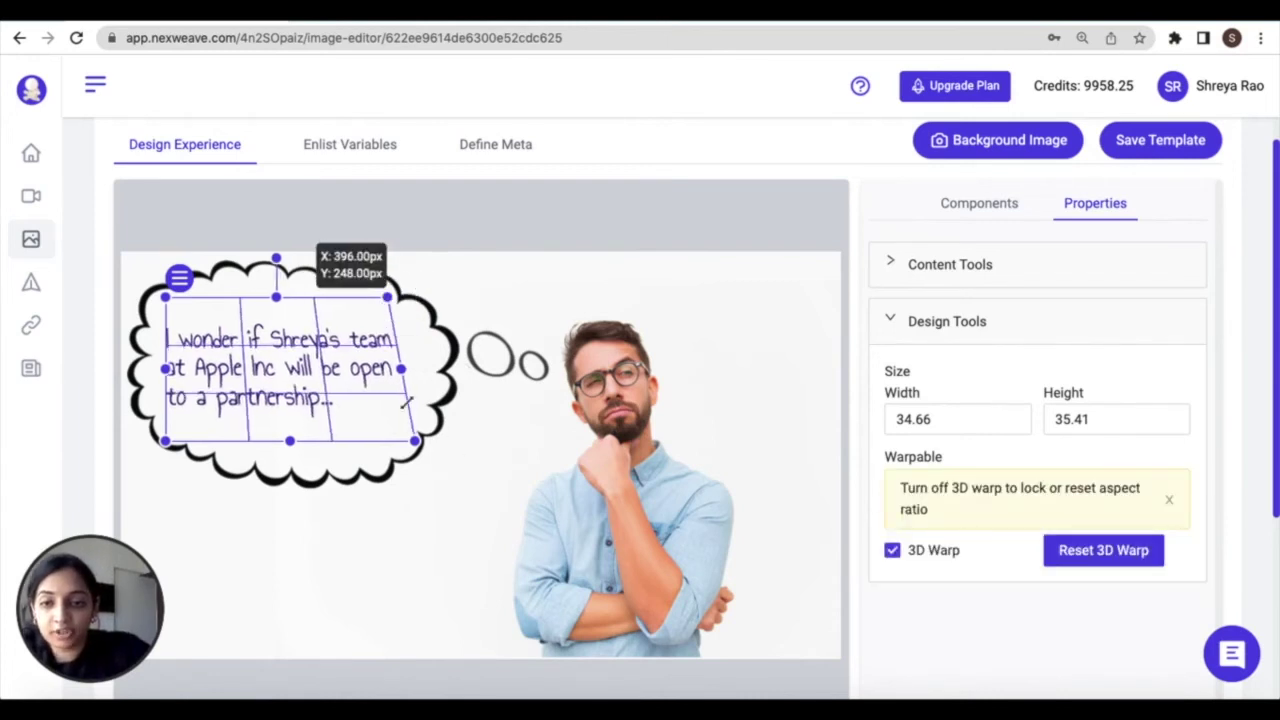
drag(415, 440, 396, 440)
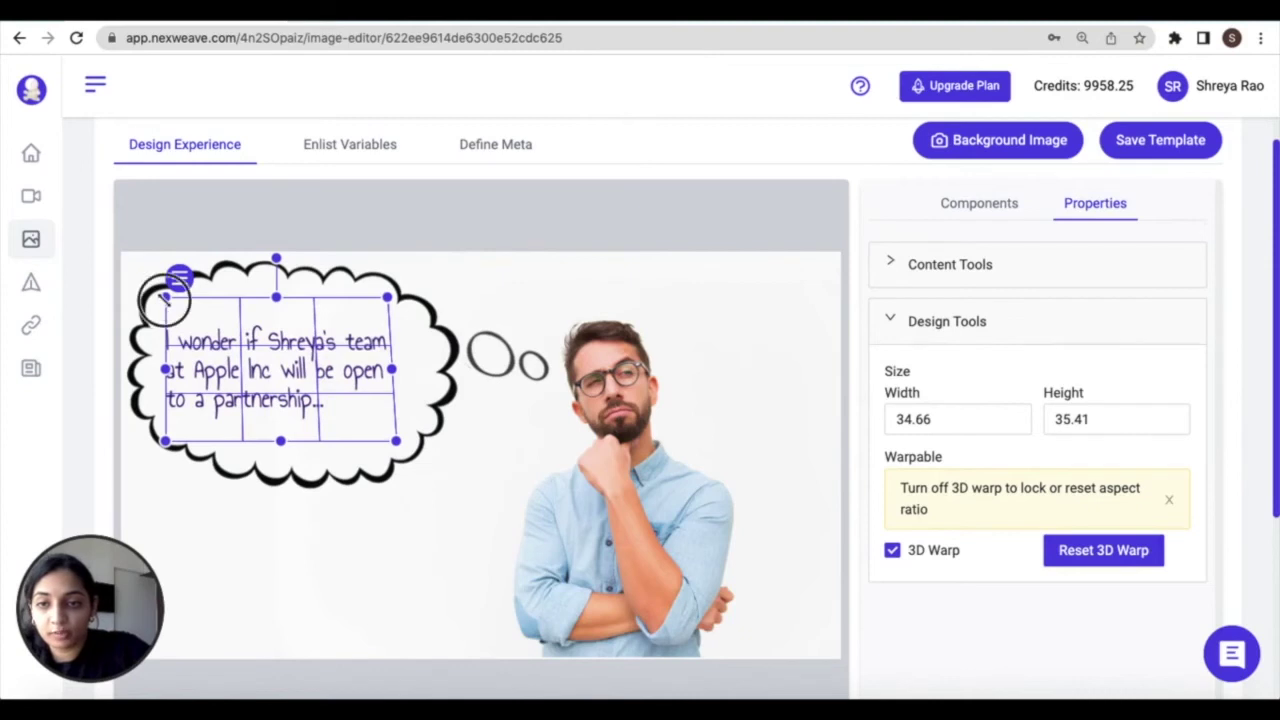
drag(165, 297, 185, 306)
mouse_move(165, 440)
mouse_down()
mouse_move(178, 438)
mouse_move(165, 440)
mouse_up()
Nudge the left warp corners slightly left and save the template.
drag(185, 306, 181, 308)
click(780, 662)
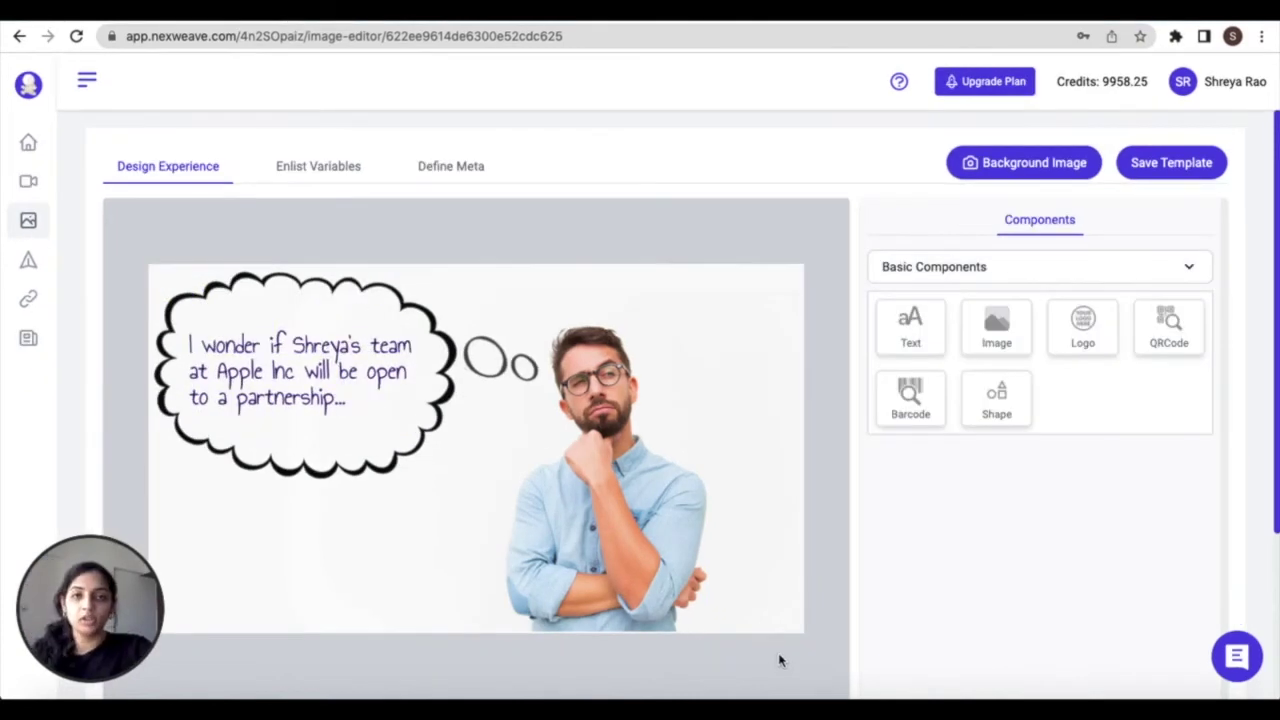
click(1200, 141)
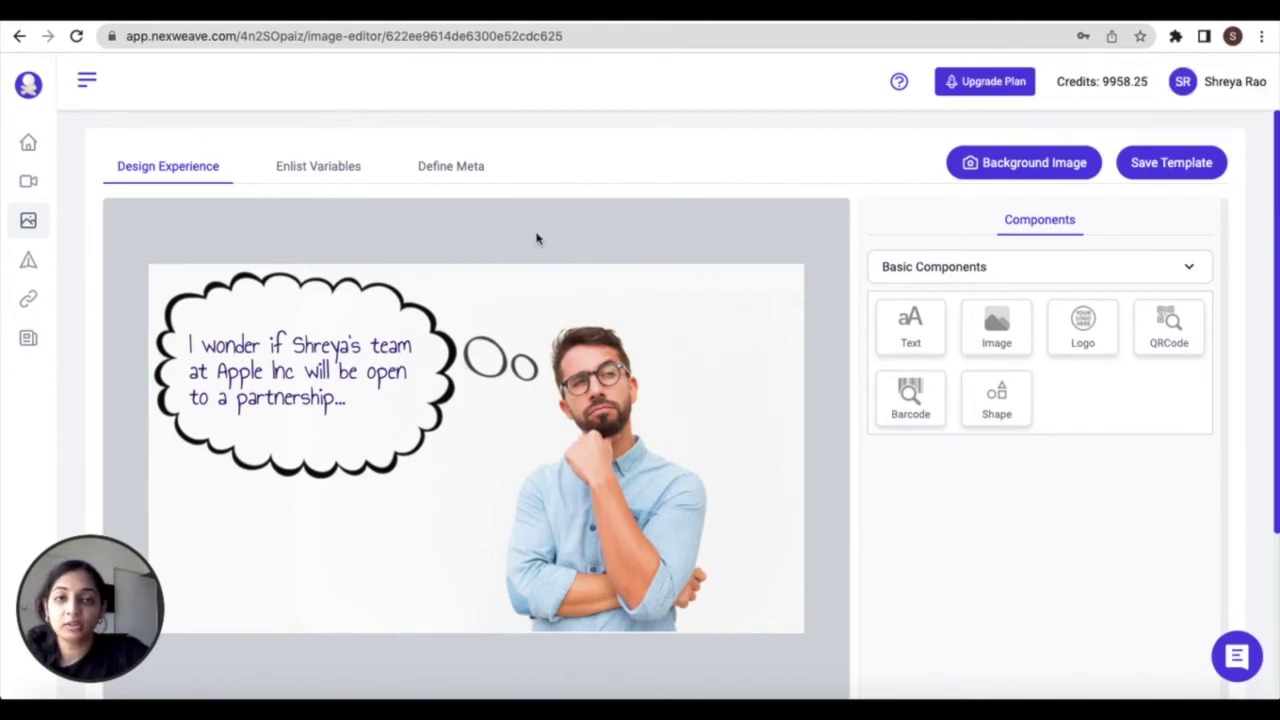
Check the meta details for the template named 'Partnership' and generate its preview link.
click(457, 177)
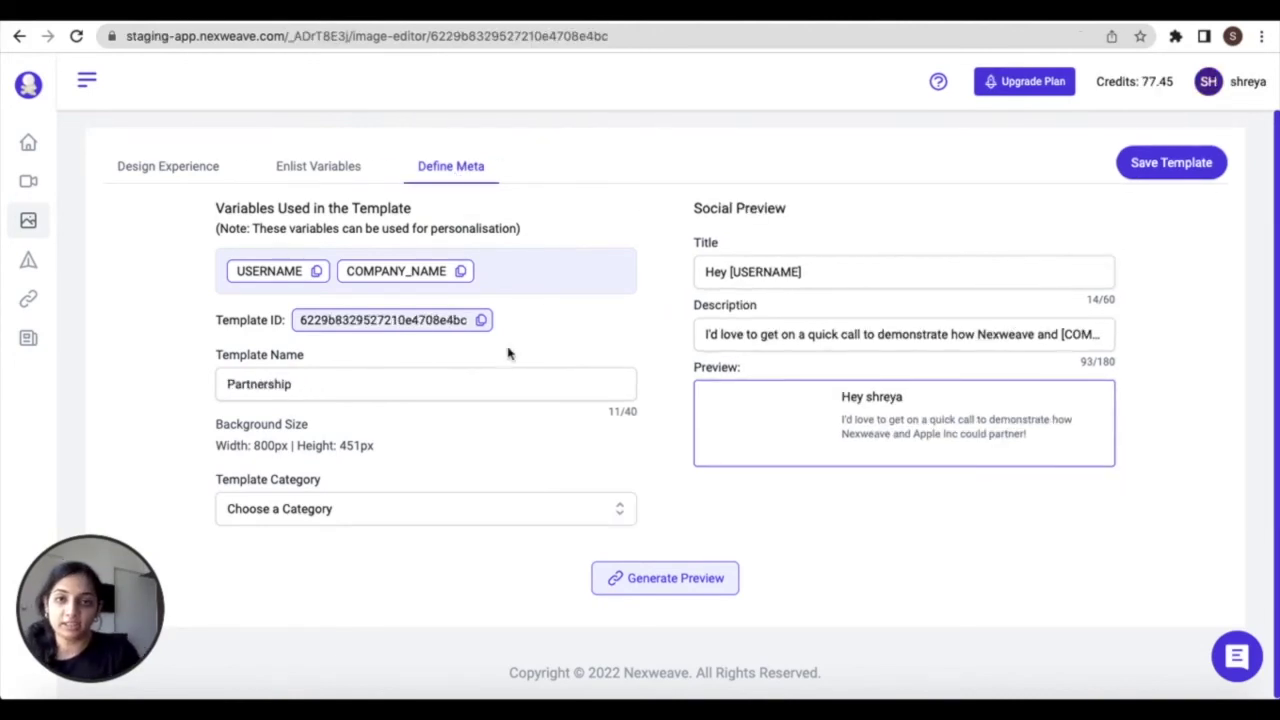
drag(464, 398, 209, 391)
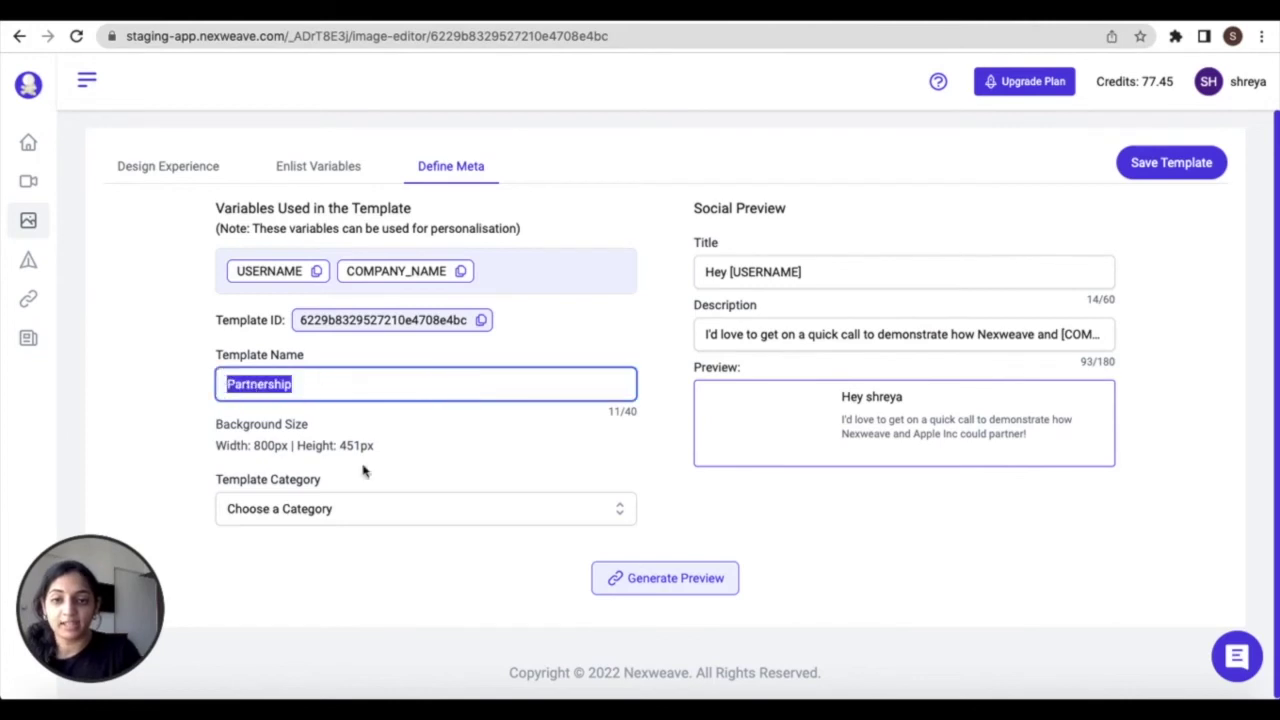
click(828, 252)
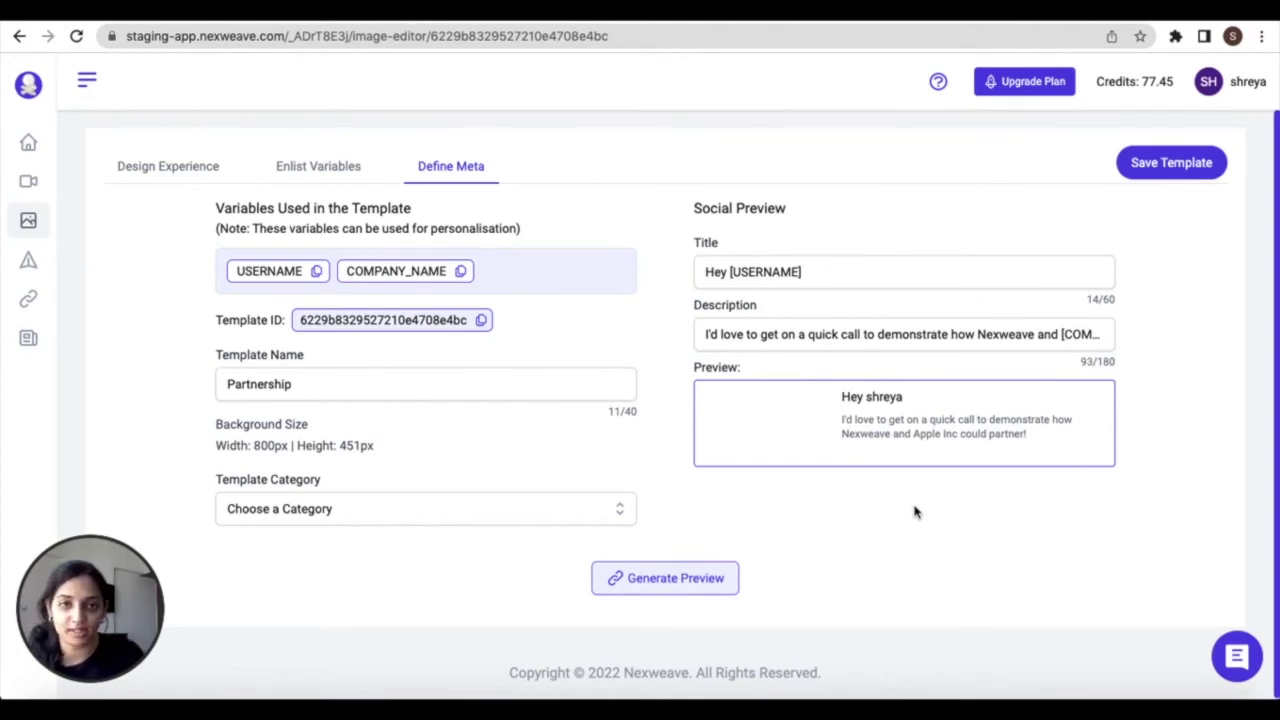
click(720, 590)
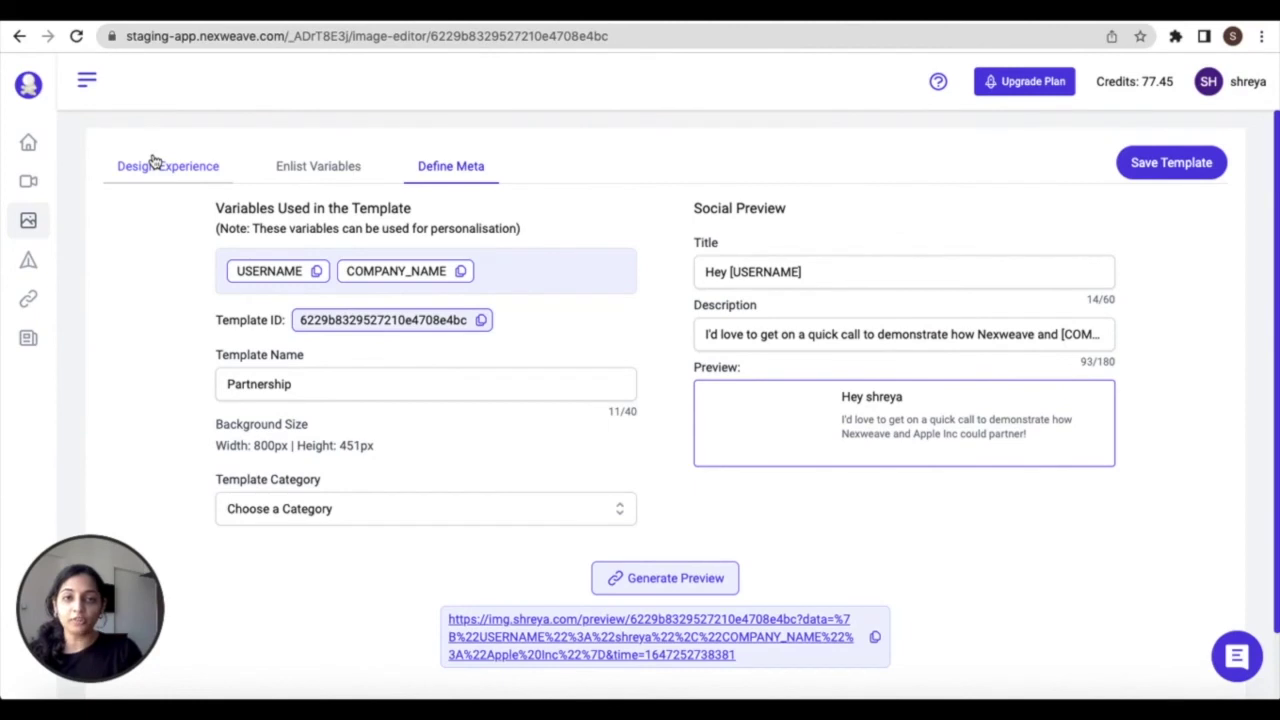
Open My Templates under Image/GIF Templates from the expanded sidebar.
click(88, 84)
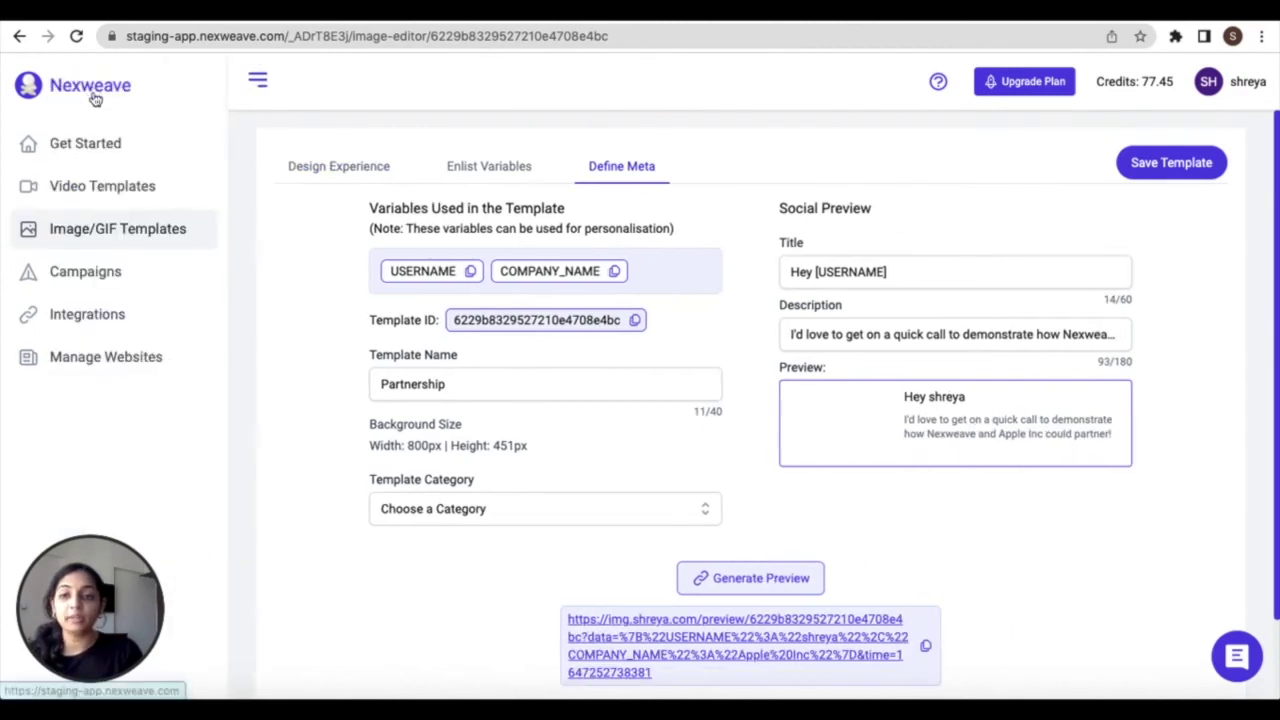
mouse_move(112, 233)
click(284, 272)
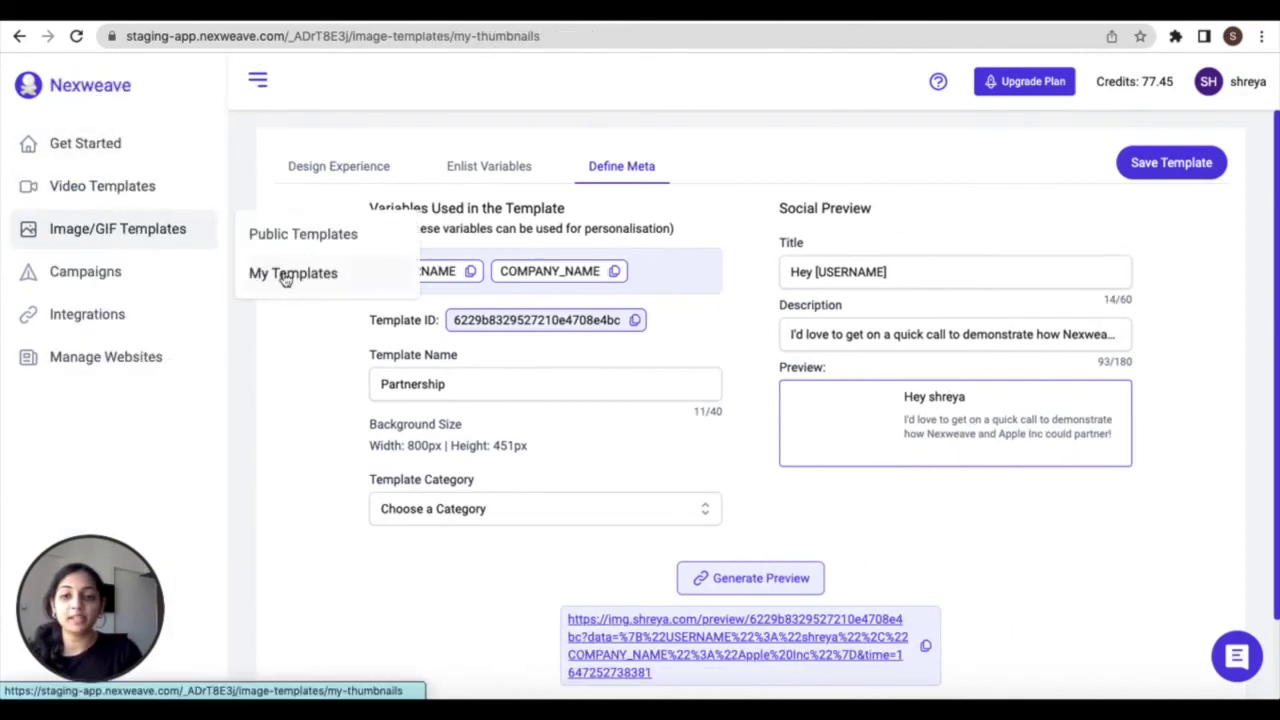